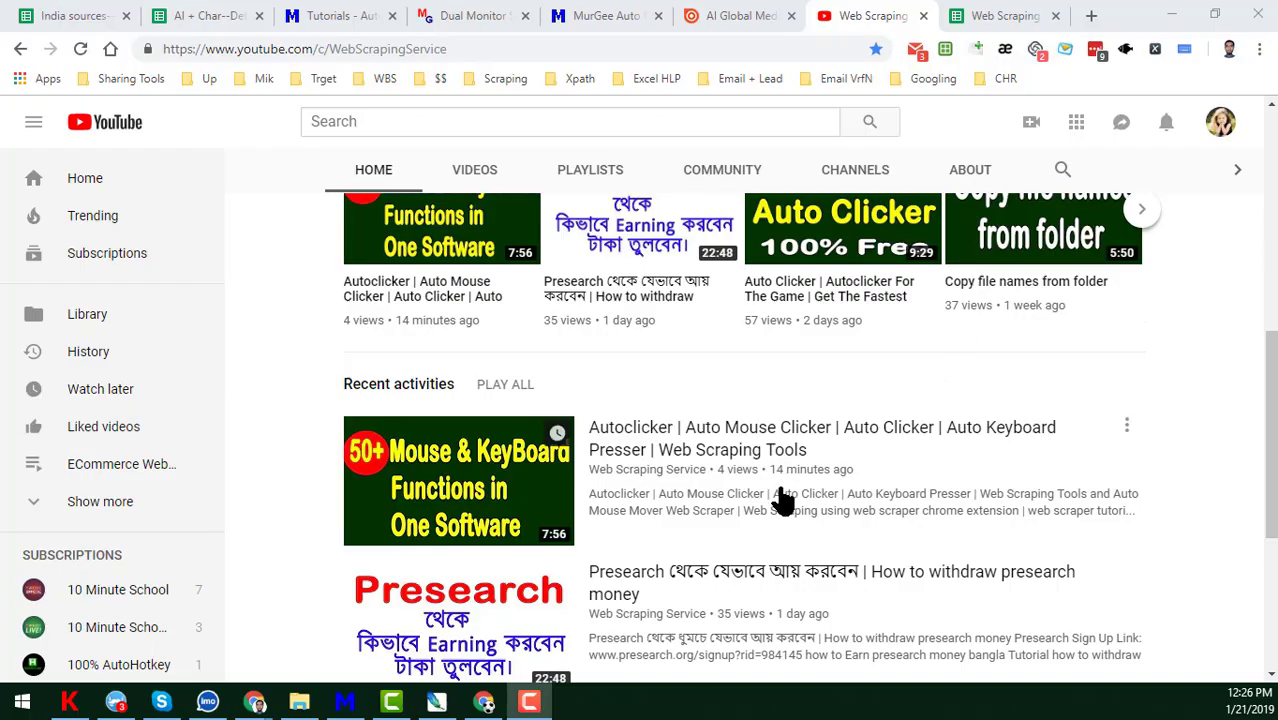
Look over the Web Scraping Service channel's popular uploads, recent uploads and recent activities on YouTube.
scroll(783, 500, up, 5)
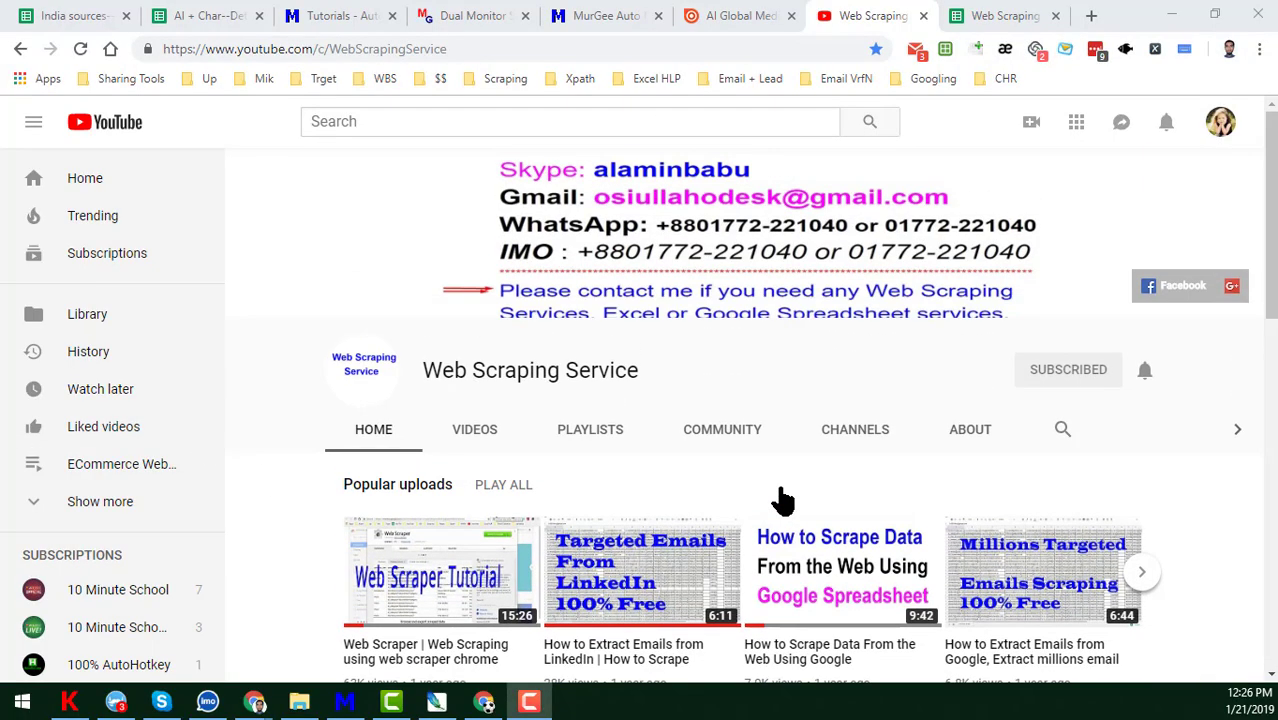
scroll(783, 500, down, 3)
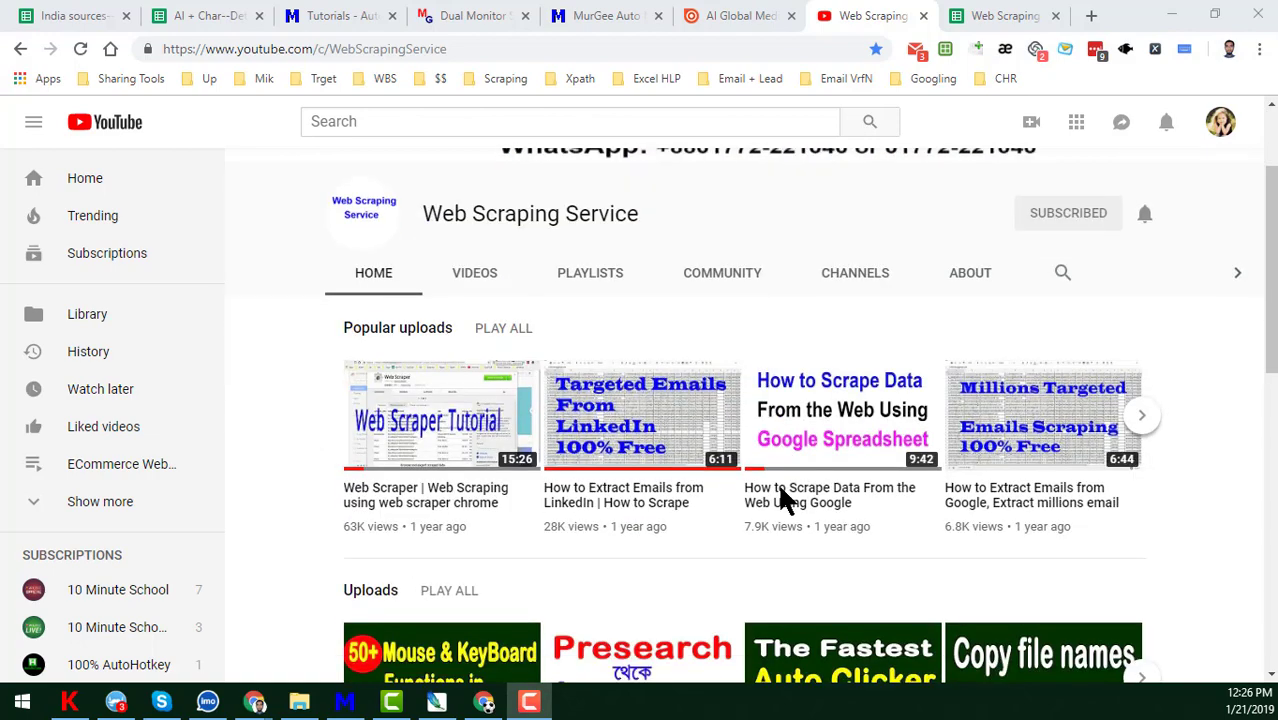
scroll(783, 497, down, 3)
scroll(783, 497, down, 2)
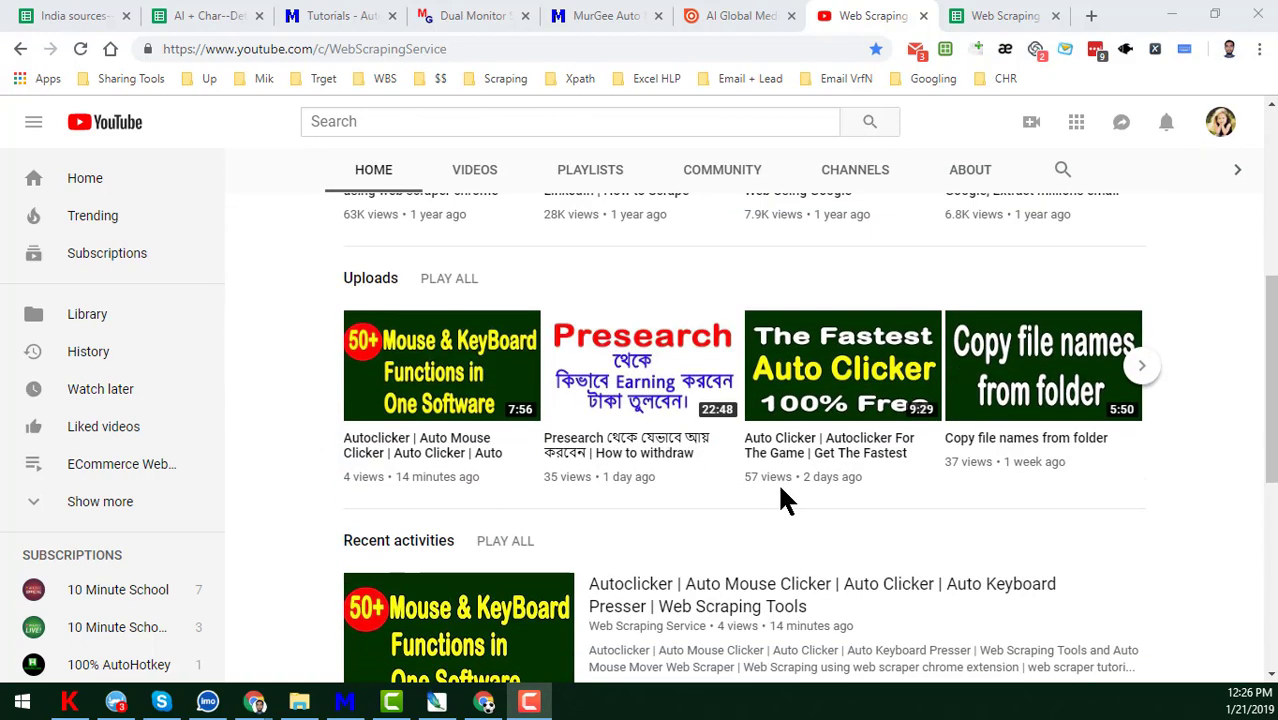
Review the Auto Mouse Click tutorials page at amc.murgee.com and bring up the Auto Mouse Click program over the YouTube channel.
click(612, 16)
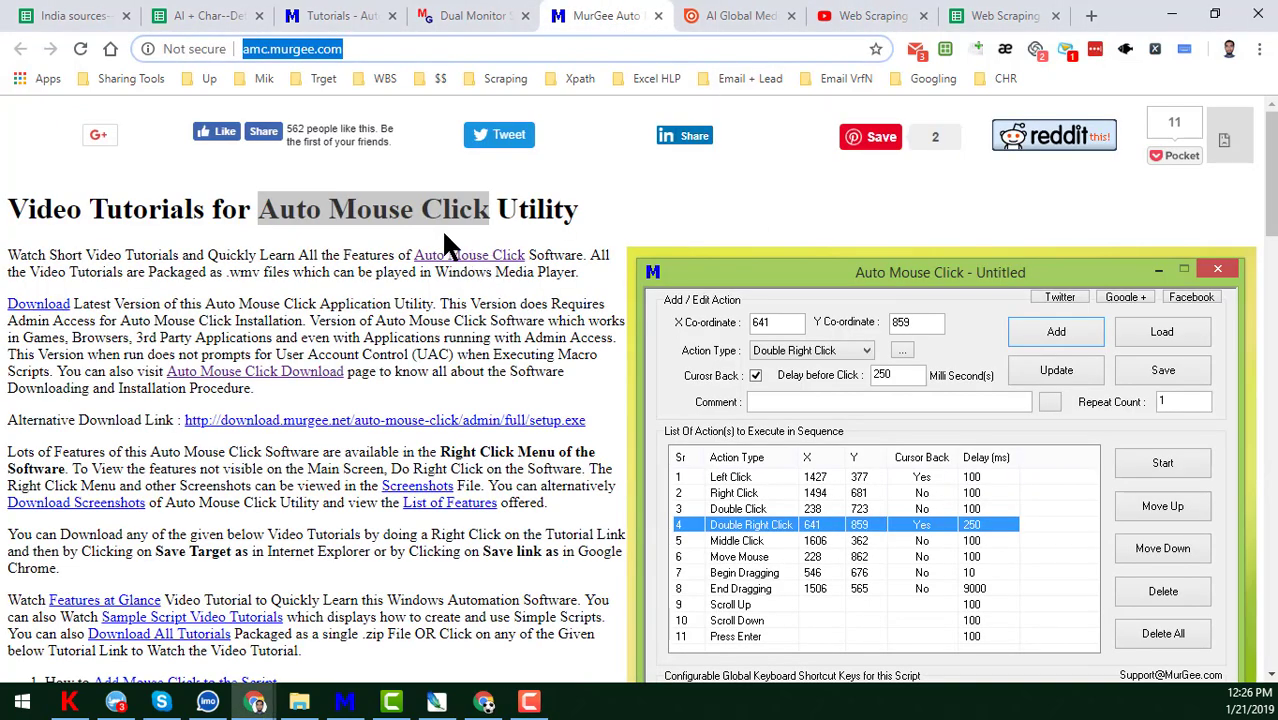
click(460, 218)
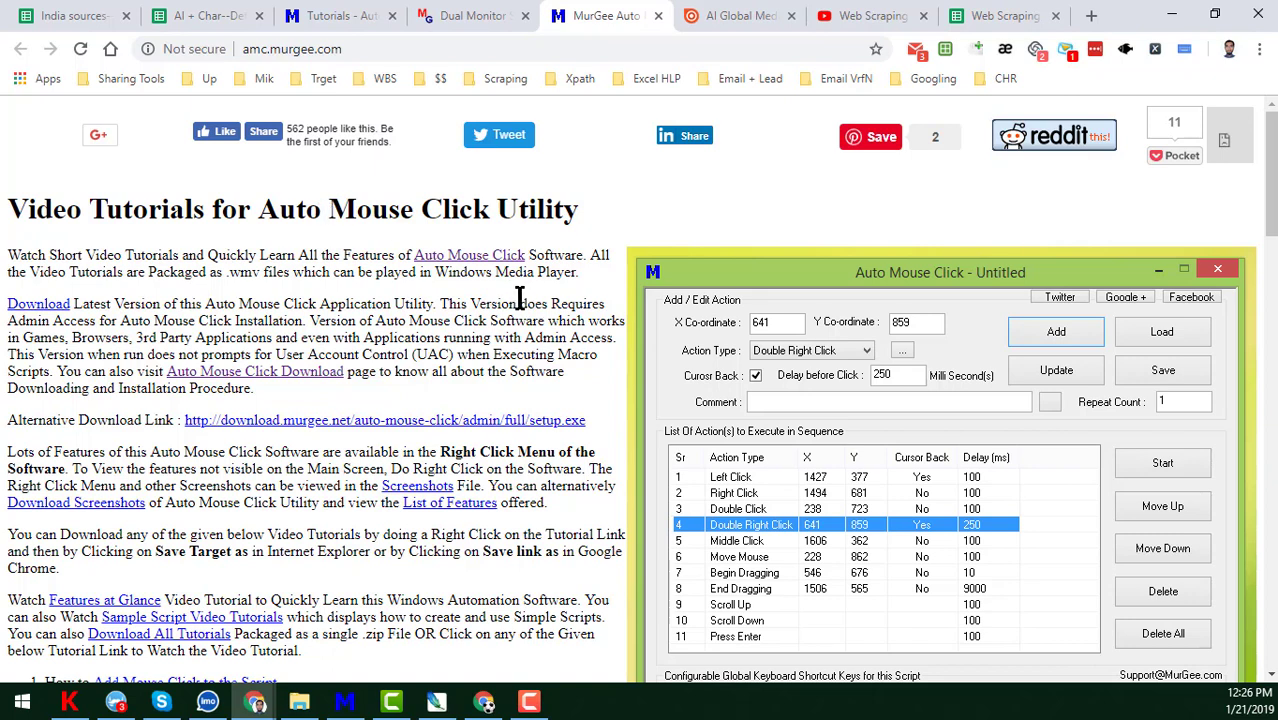
click(862, 26)
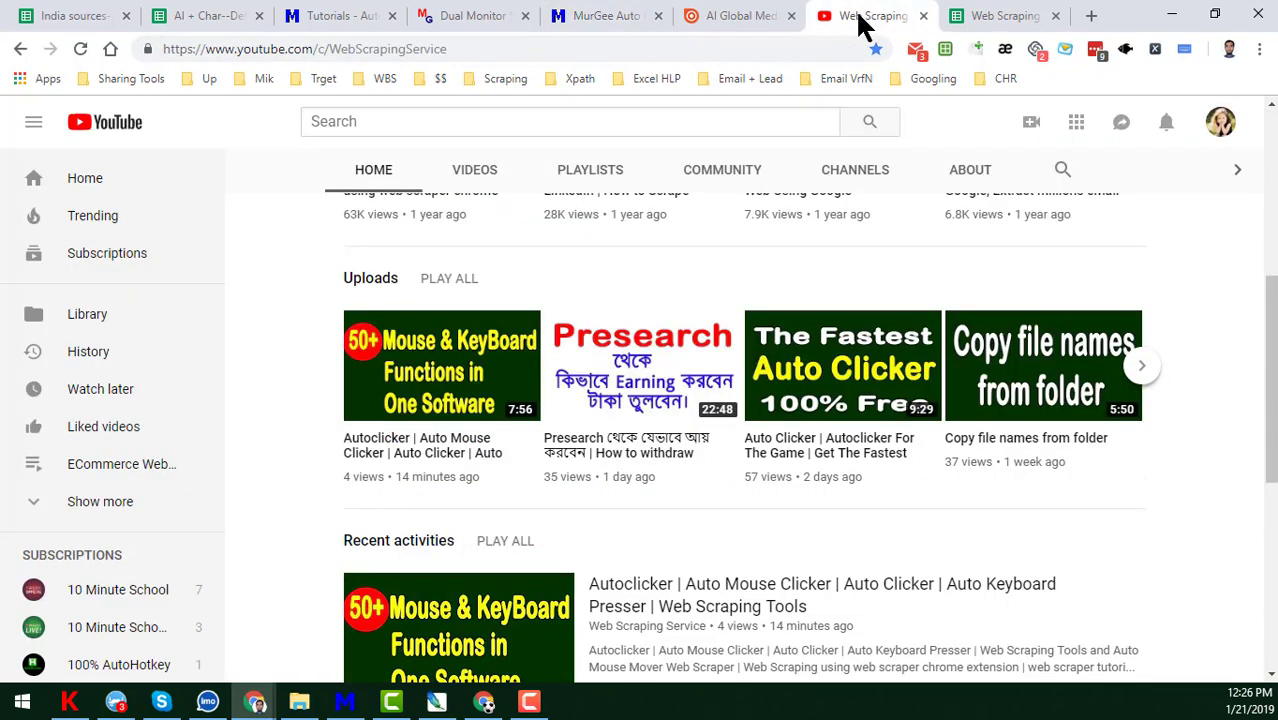
click(345, 703)
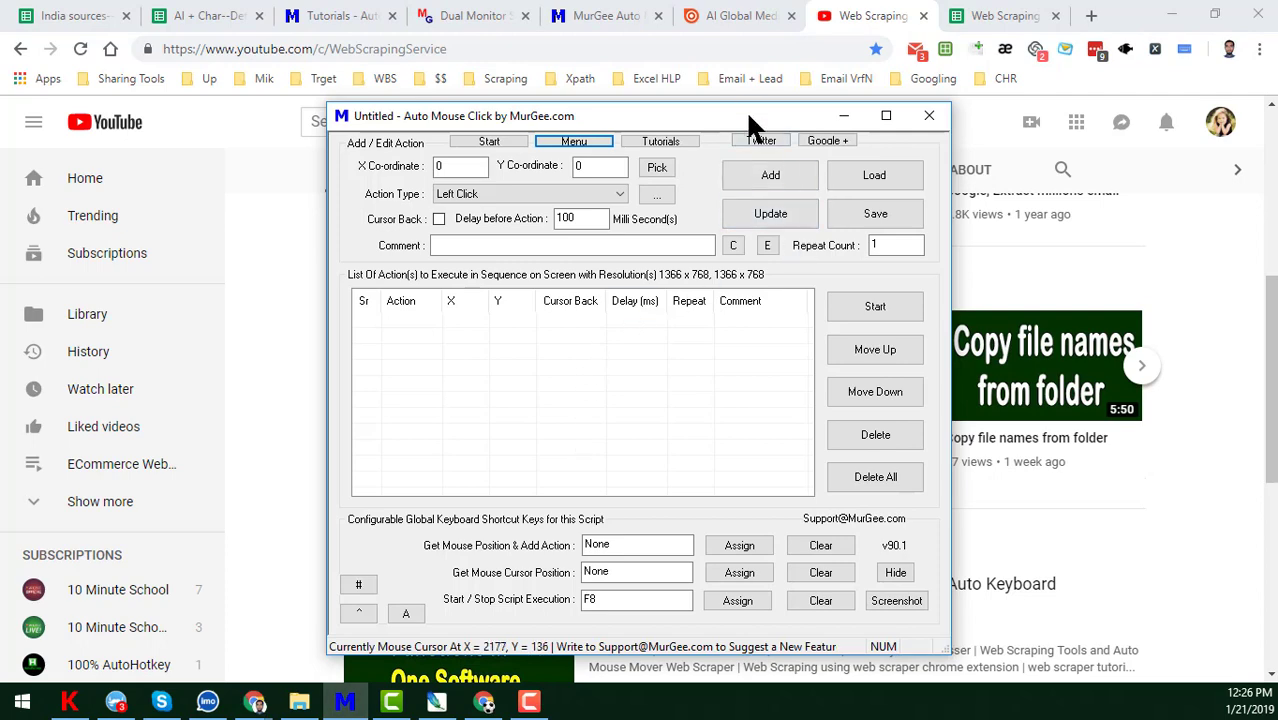
drag(748, 116, 700, 100)
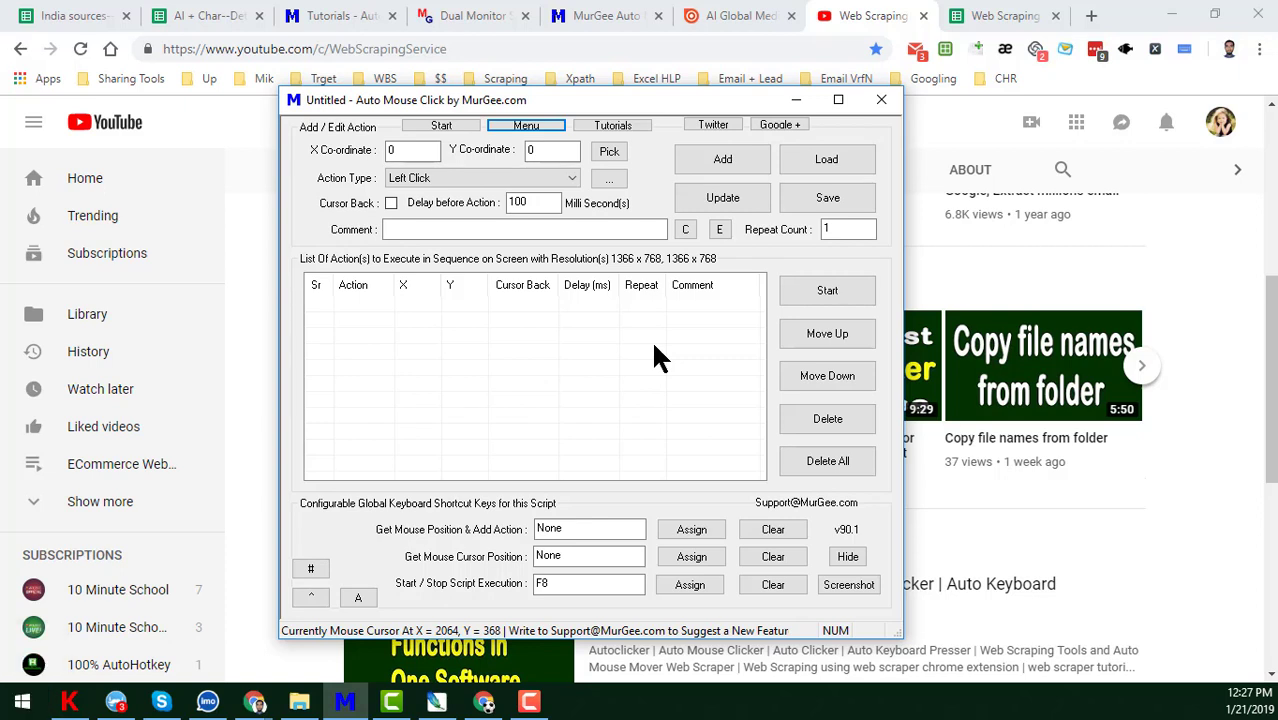
Examine the AI Global Media page on issuu, from the profile header through the publications to the end of the list.
click(750, 15)
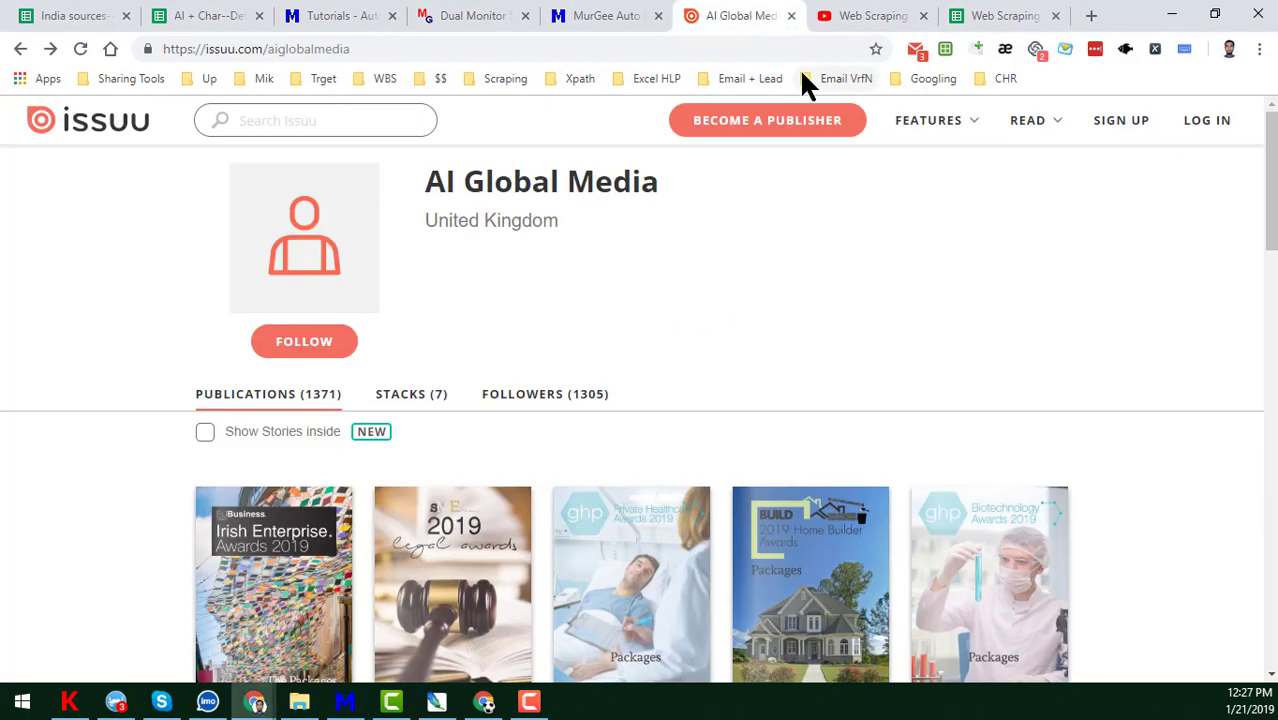
scroll(836, 438, down, 6)
scroll(845, 445, down, 5)
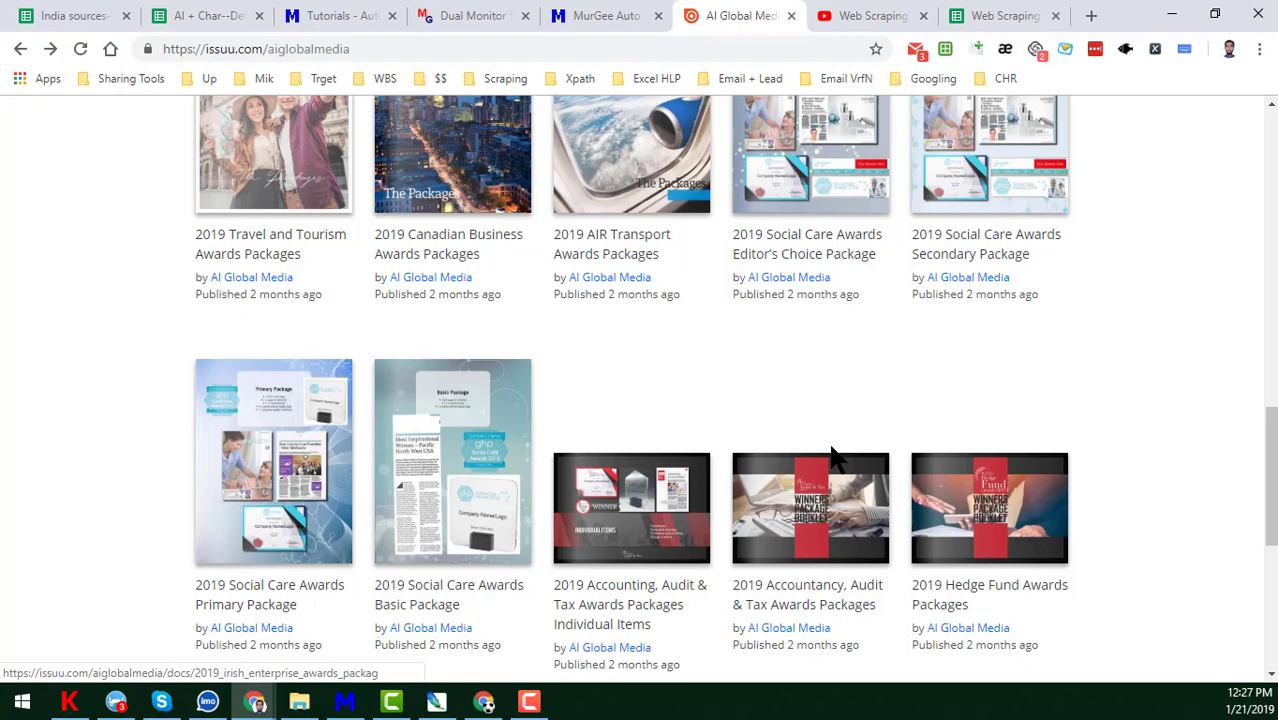
scroll(831, 447, down, 5)
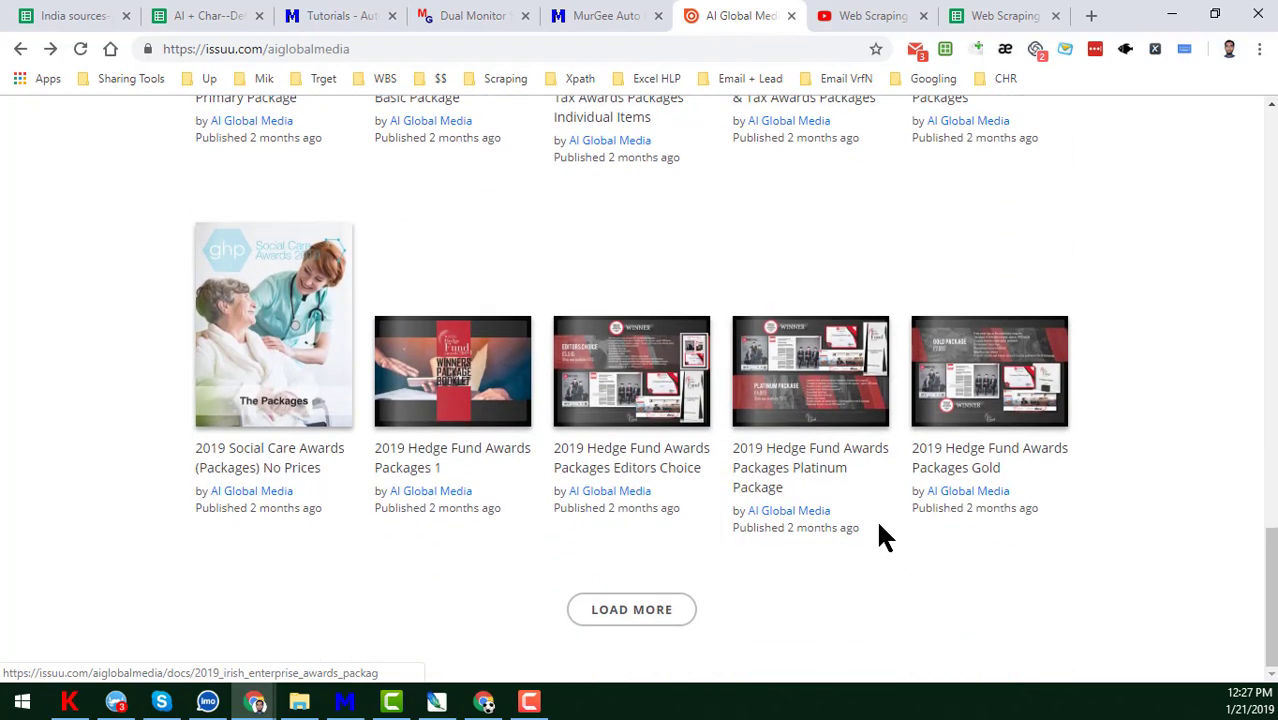
scroll(640, 318, up, 8)
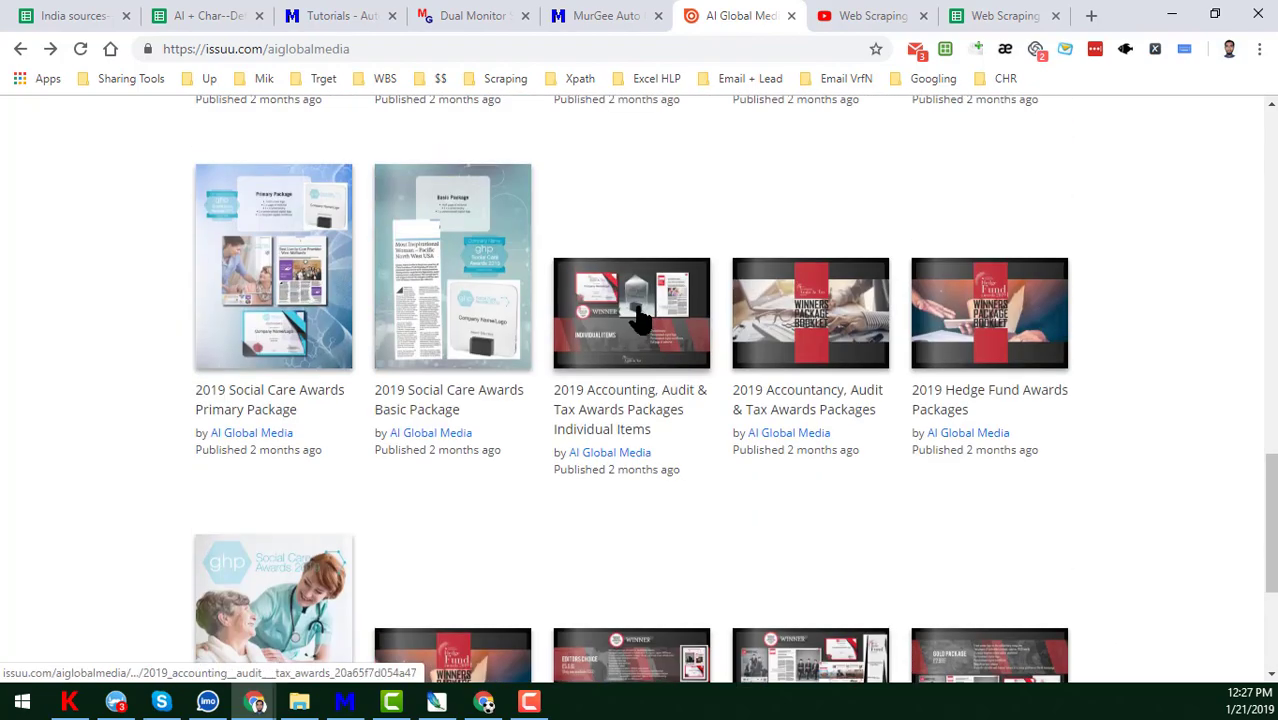
scroll(640, 322, up, 6)
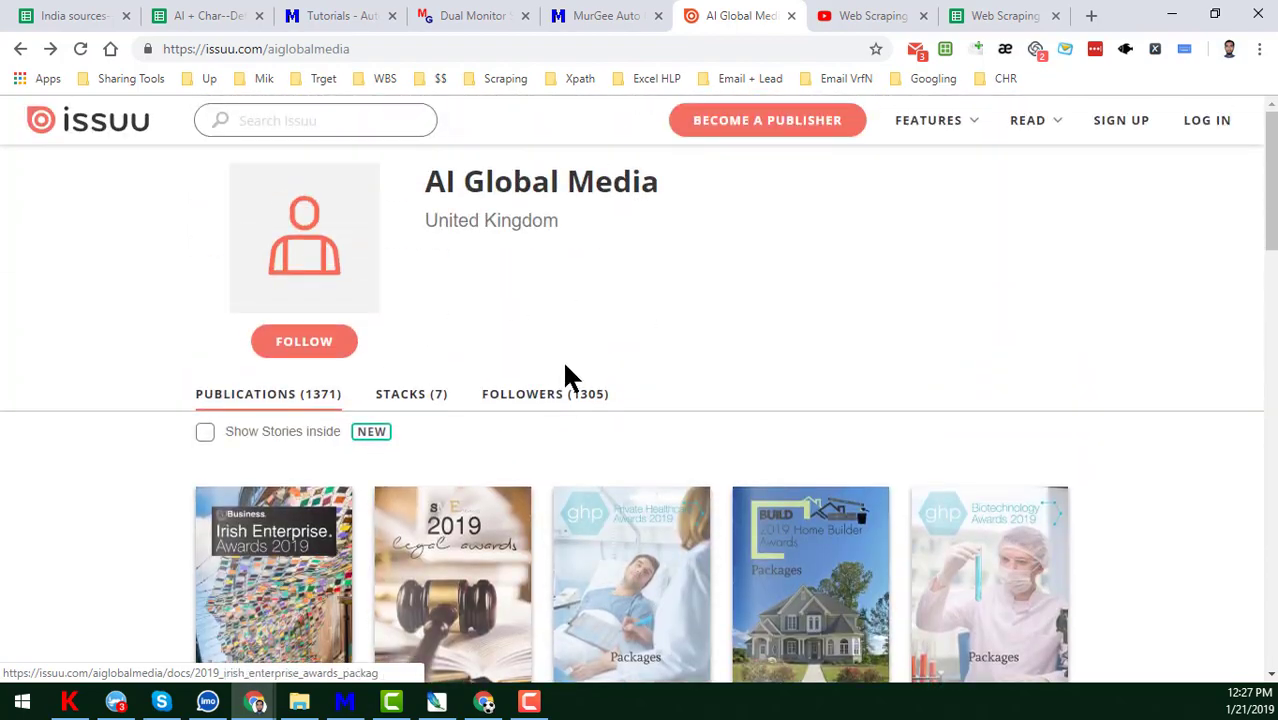
scroll(580, 380, down, 8)
scroll(590, 420, up, 5)
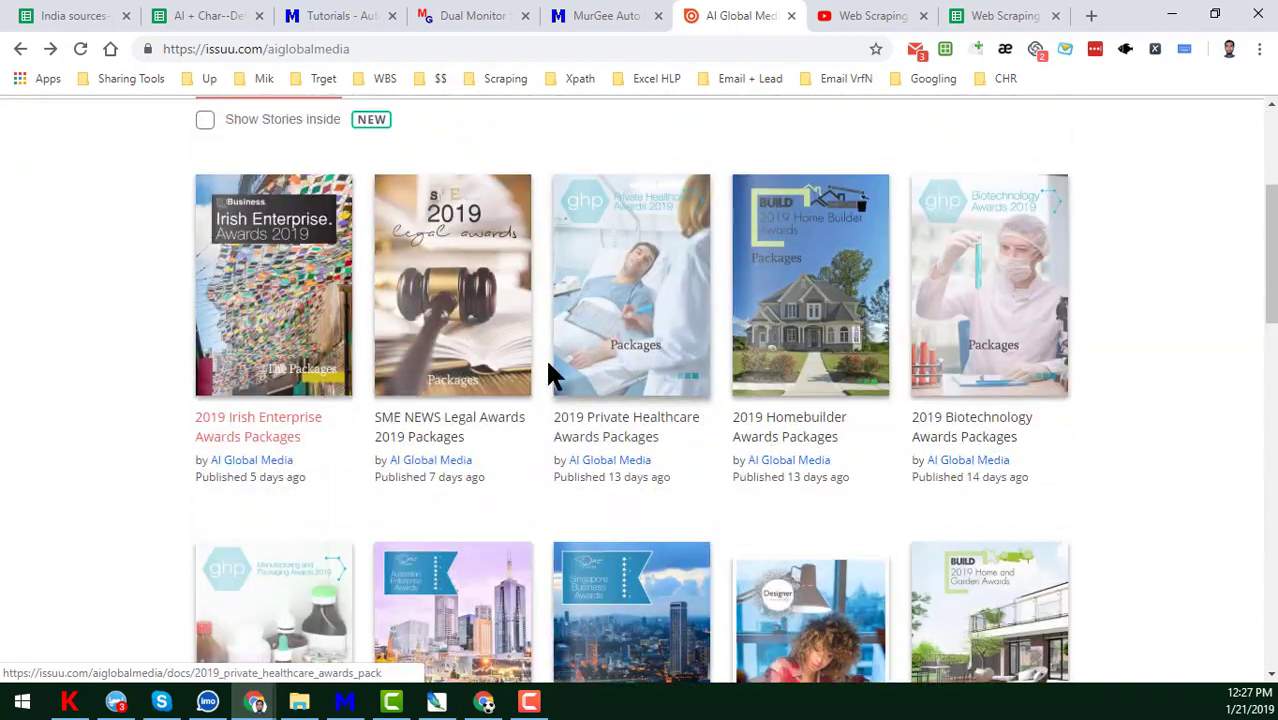
scroll(555, 378, up, 3)
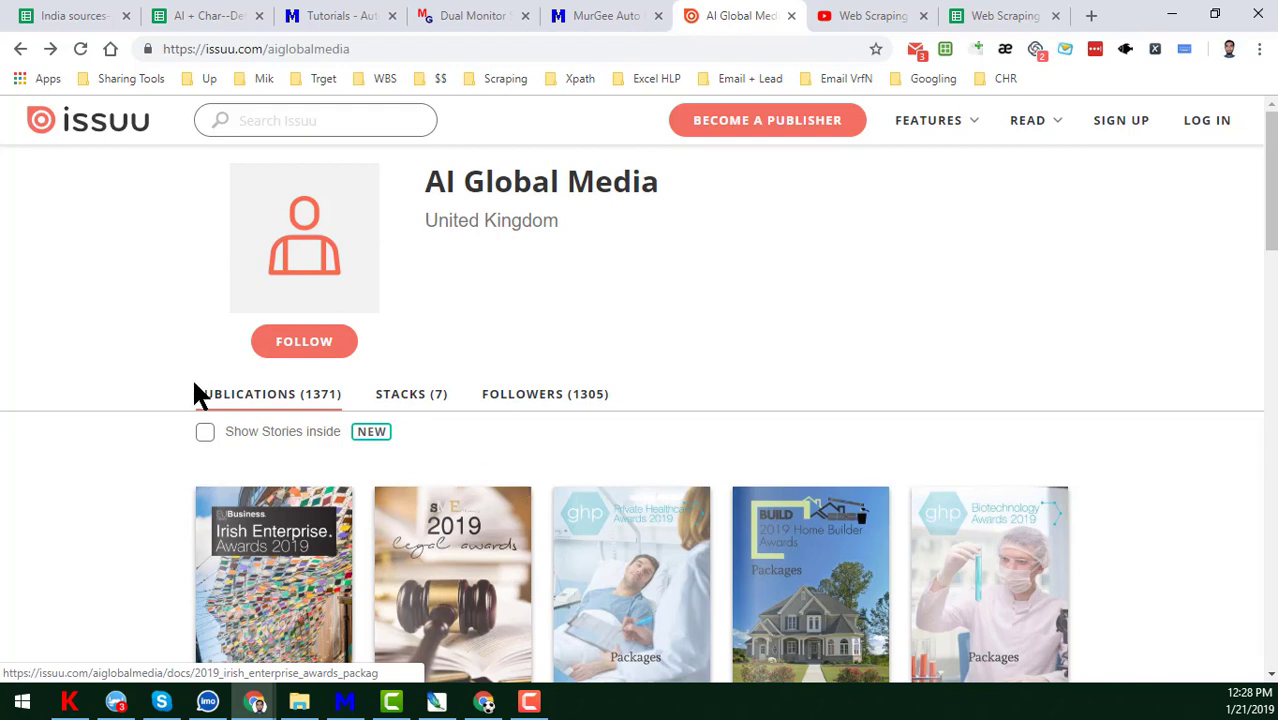
Load further batches of publications at the end of the AI Global Media list and check them against the profile's publication count.
scroll(543, 495, down, 3)
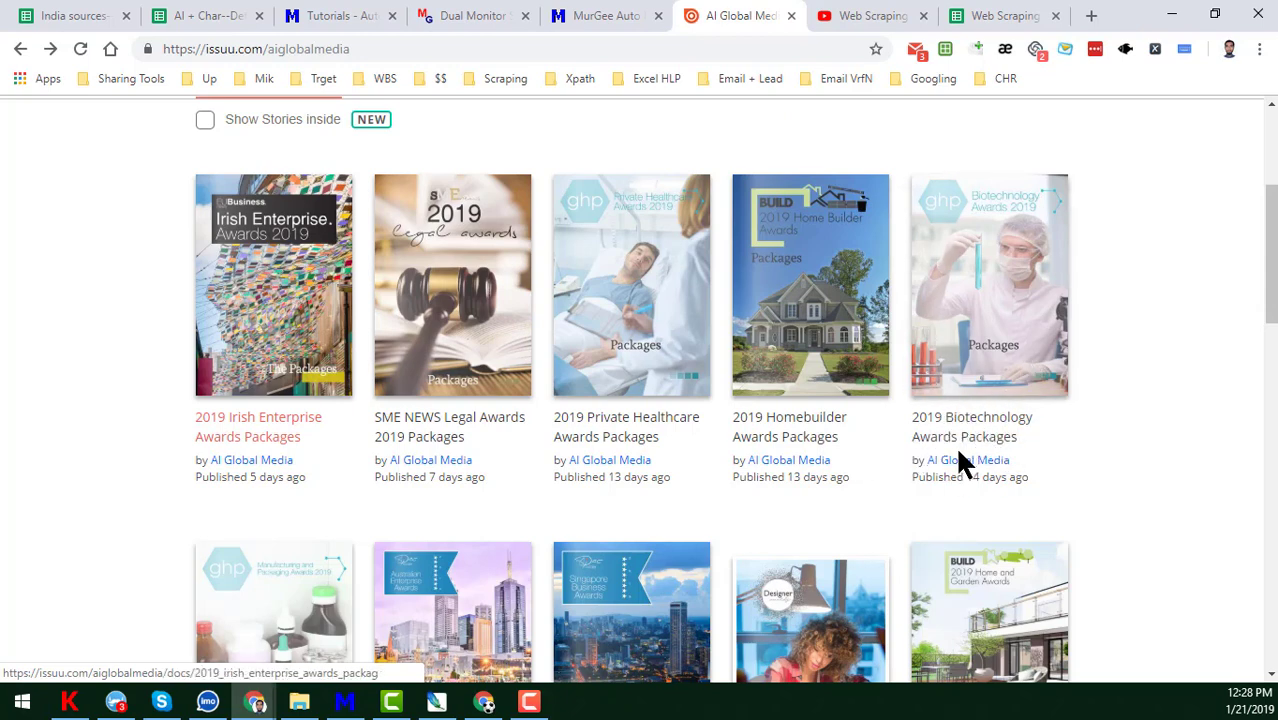
scroll(955, 455, down, 15)
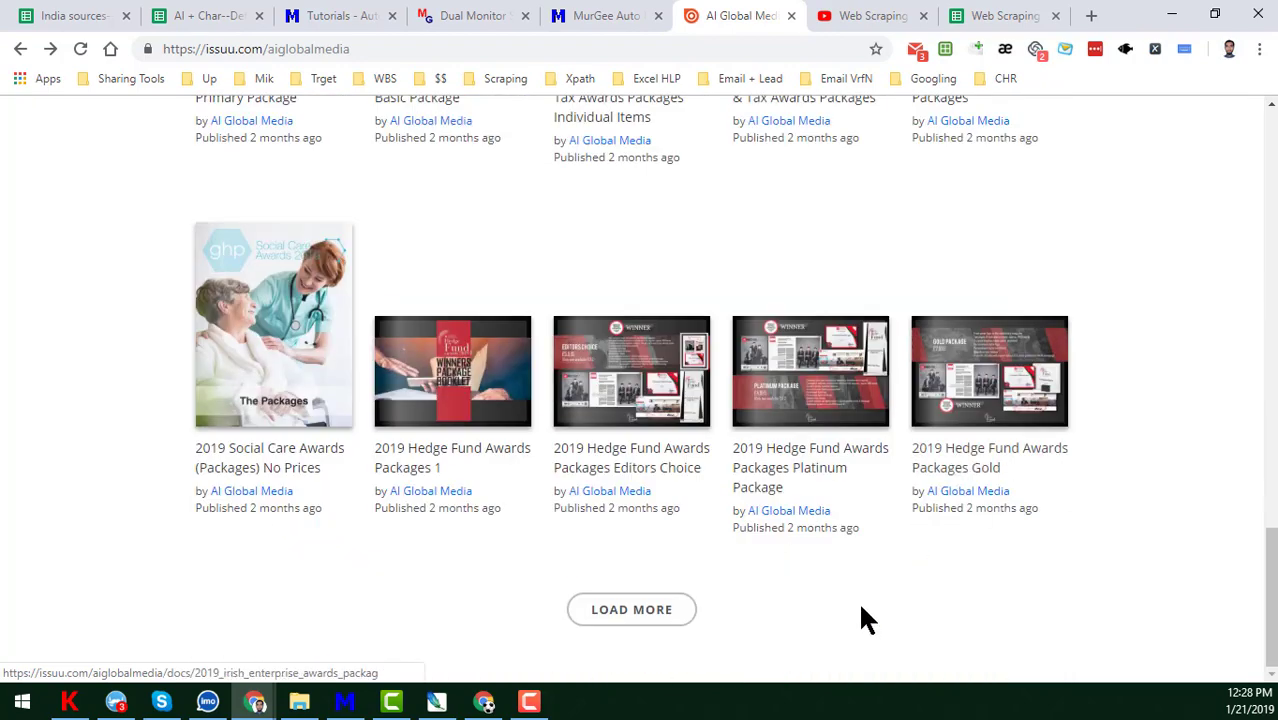
click(628, 612)
click(655, 610)
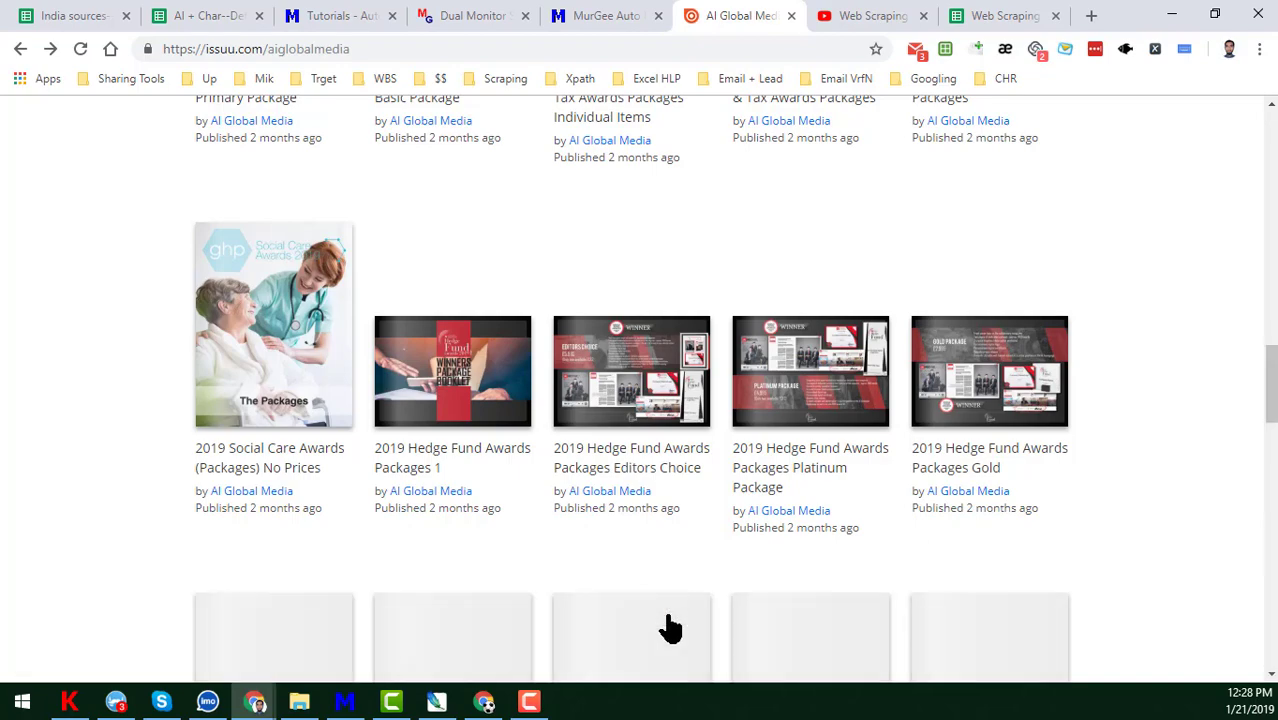
scroll(662, 622, down, 10)
click(638, 615)
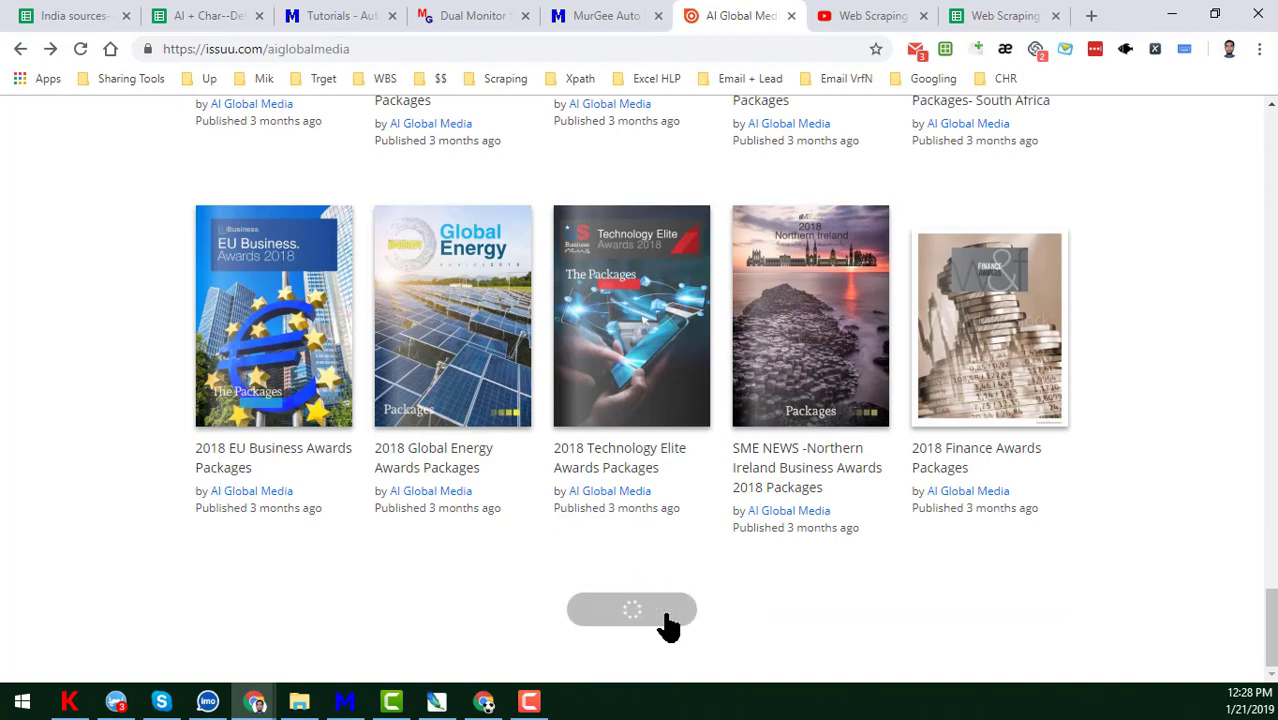
scroll(662, 623, down, 10)
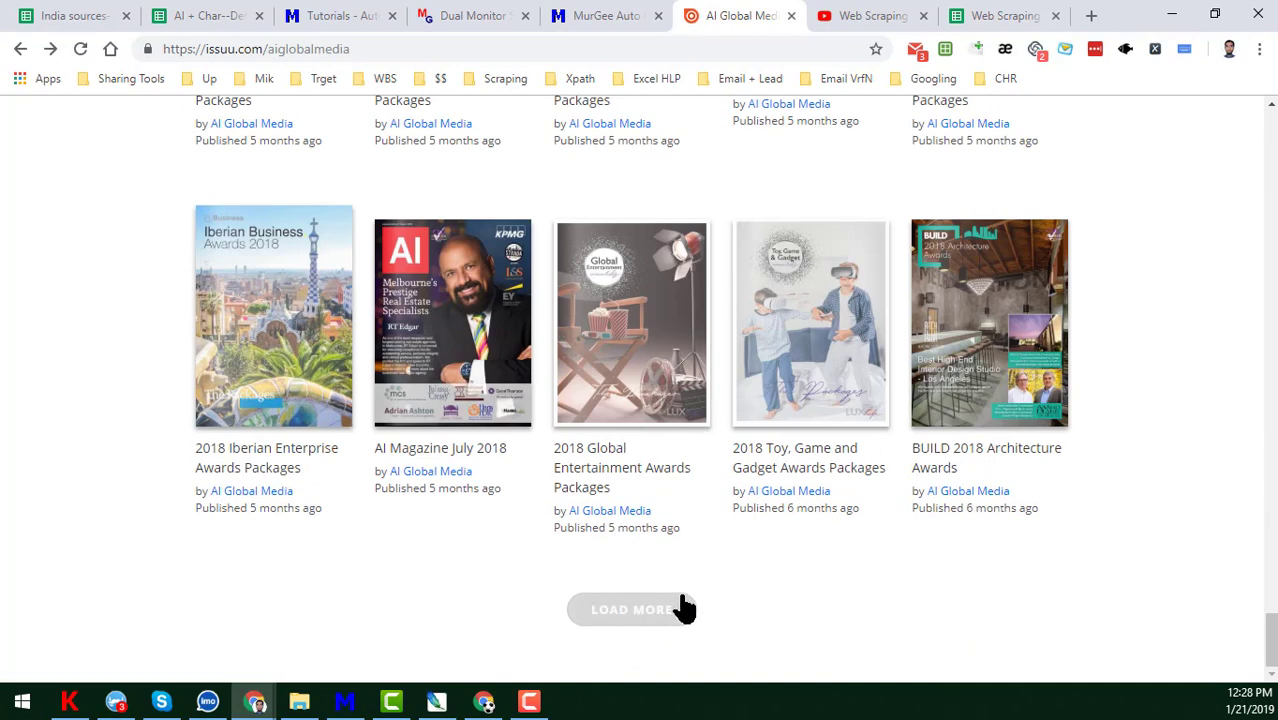
scroll(338, 430, up, 6)
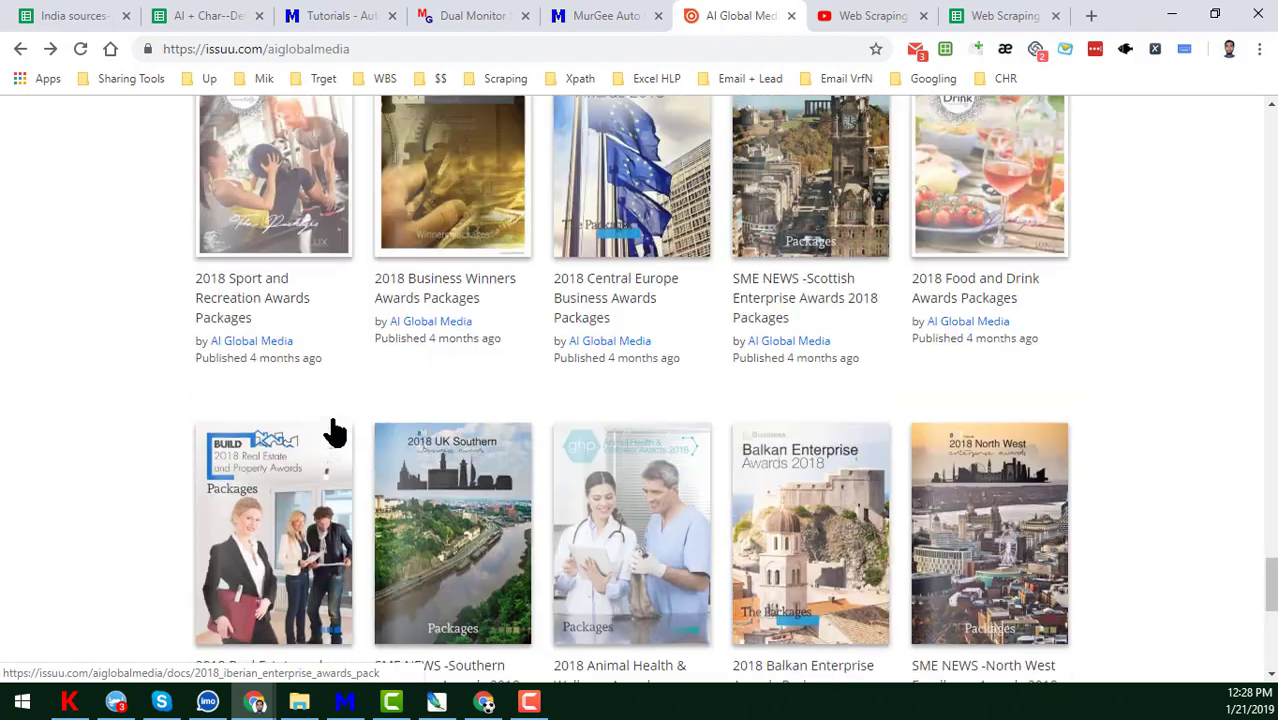
scroll(339, 430, up, 15)
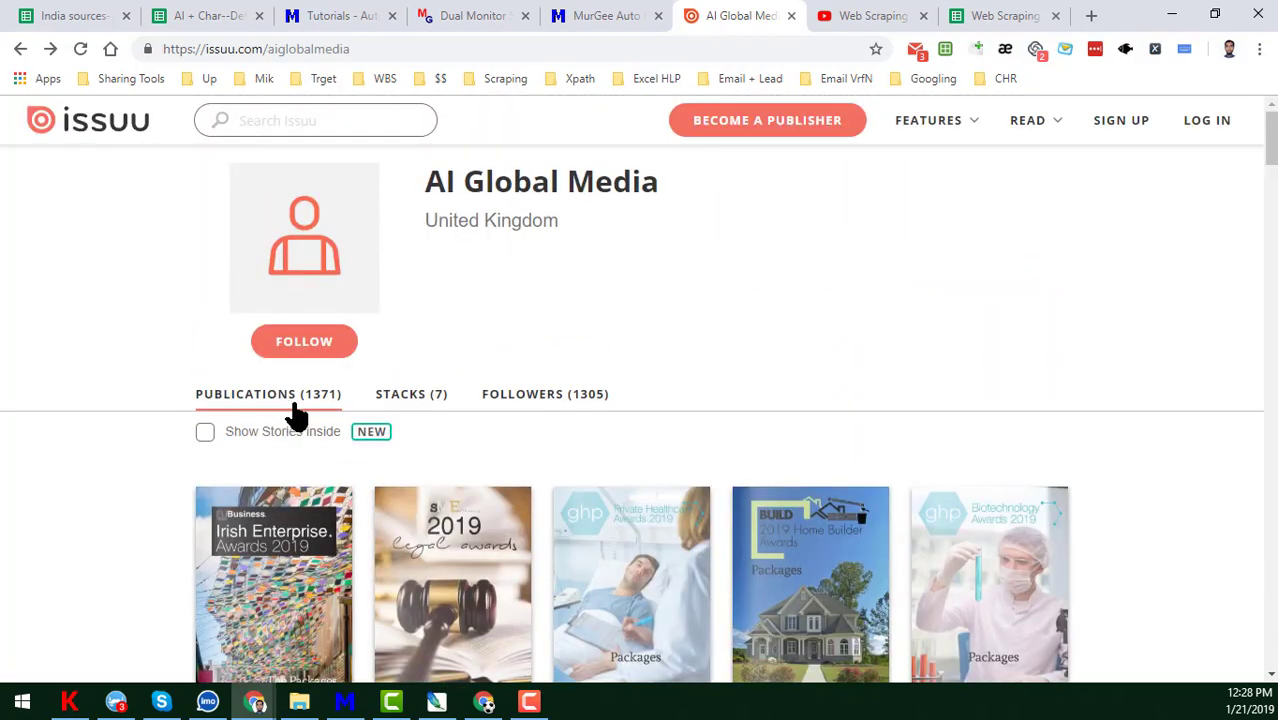
scroll(379, 428, down, 15)
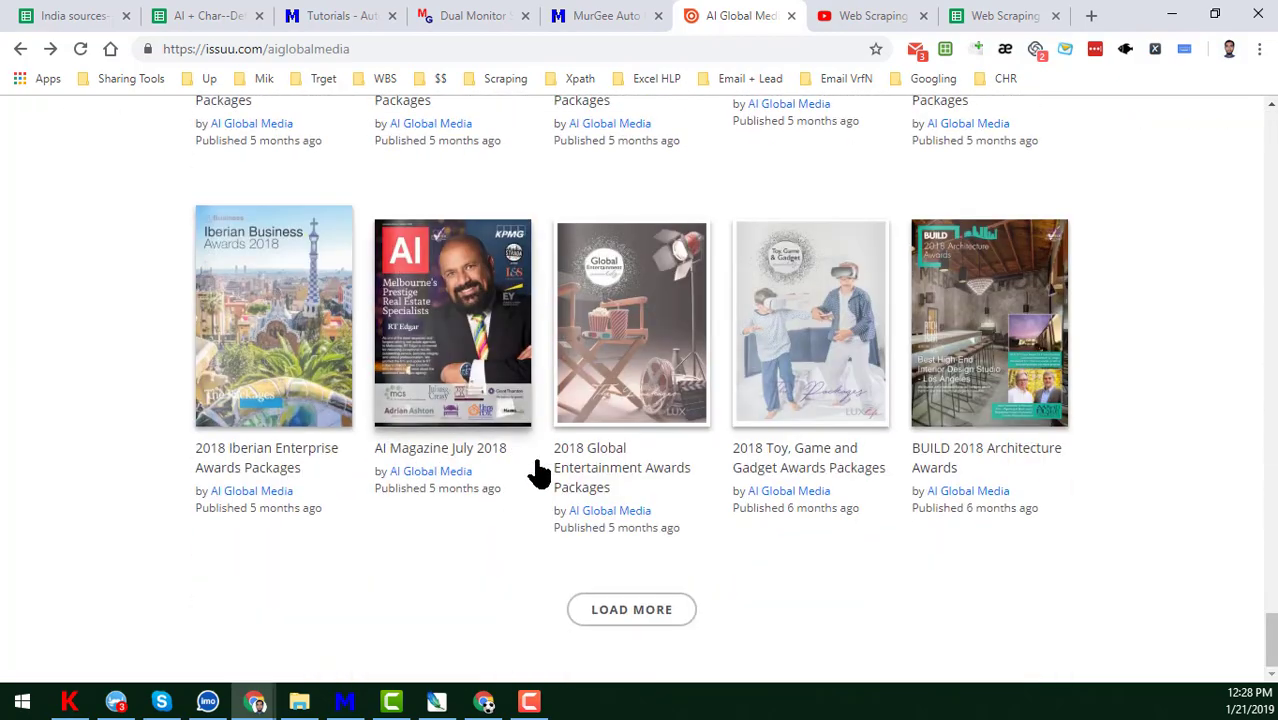
click(657, 616)
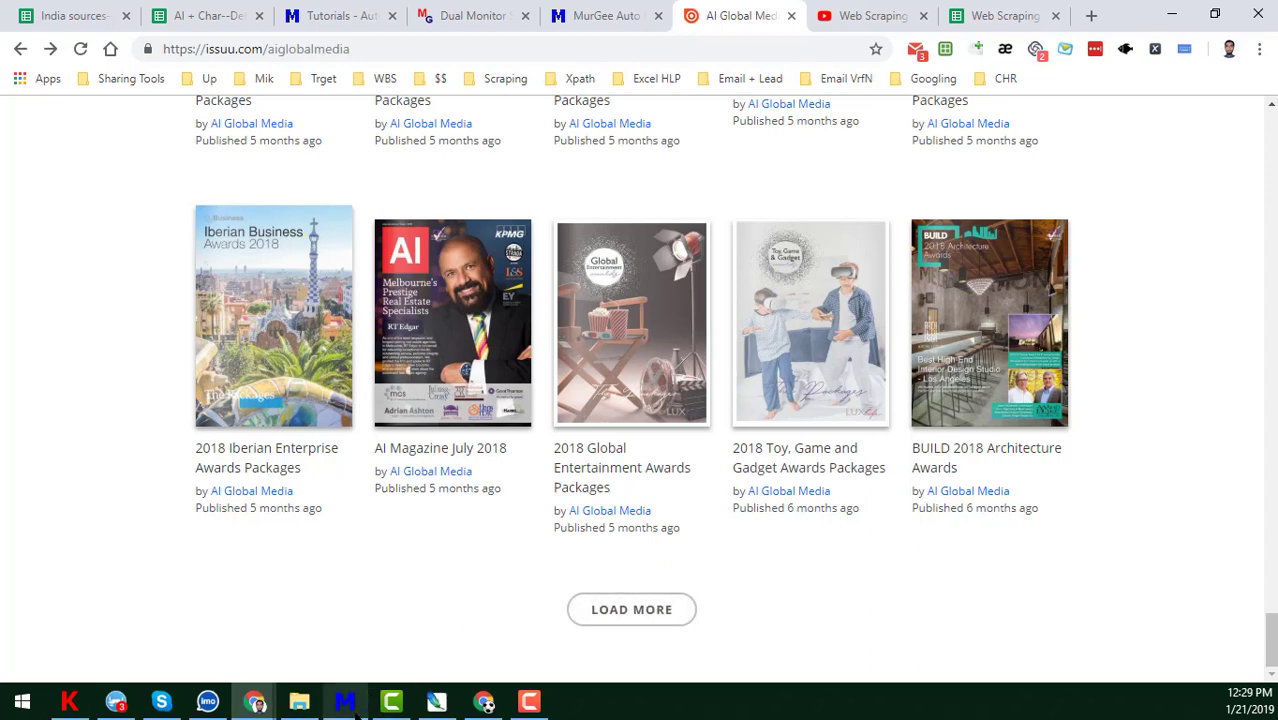
Switch to Auto Mouse Click, place its window clear of the page's Load More button, and read the cursor coordinates over that button.
click(345, 703)
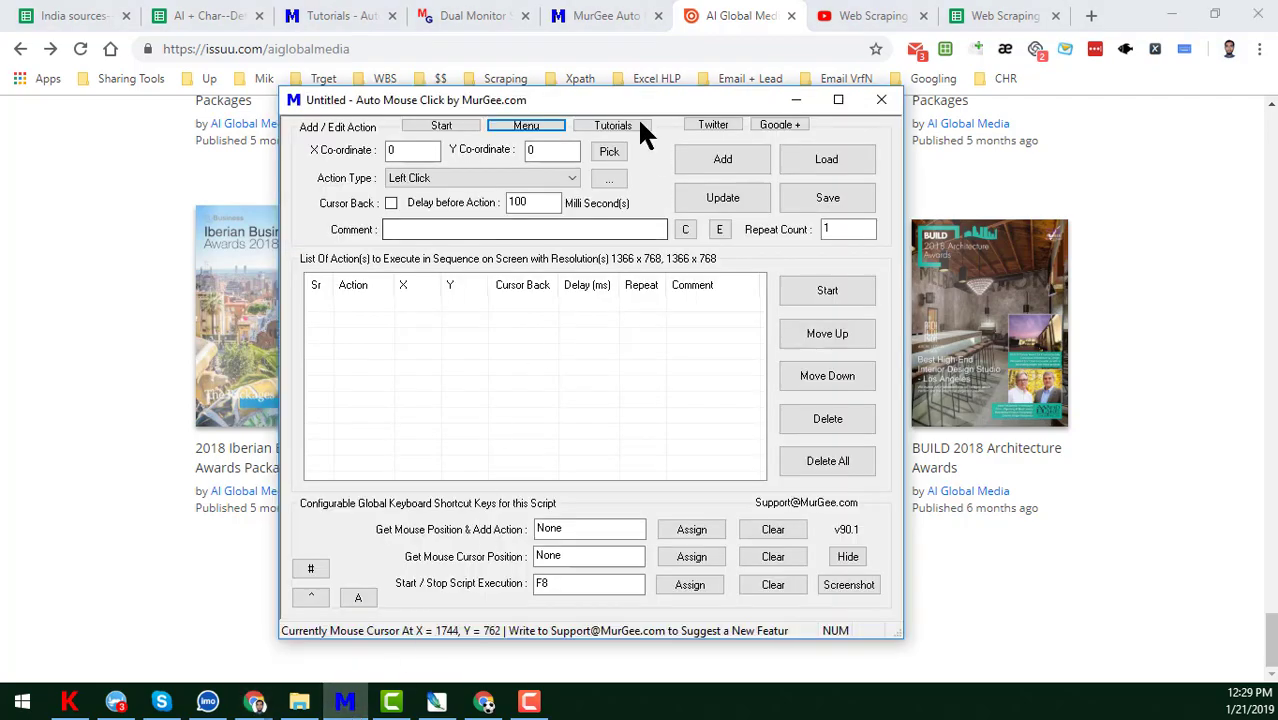
drag(630, 97, 708, 85)
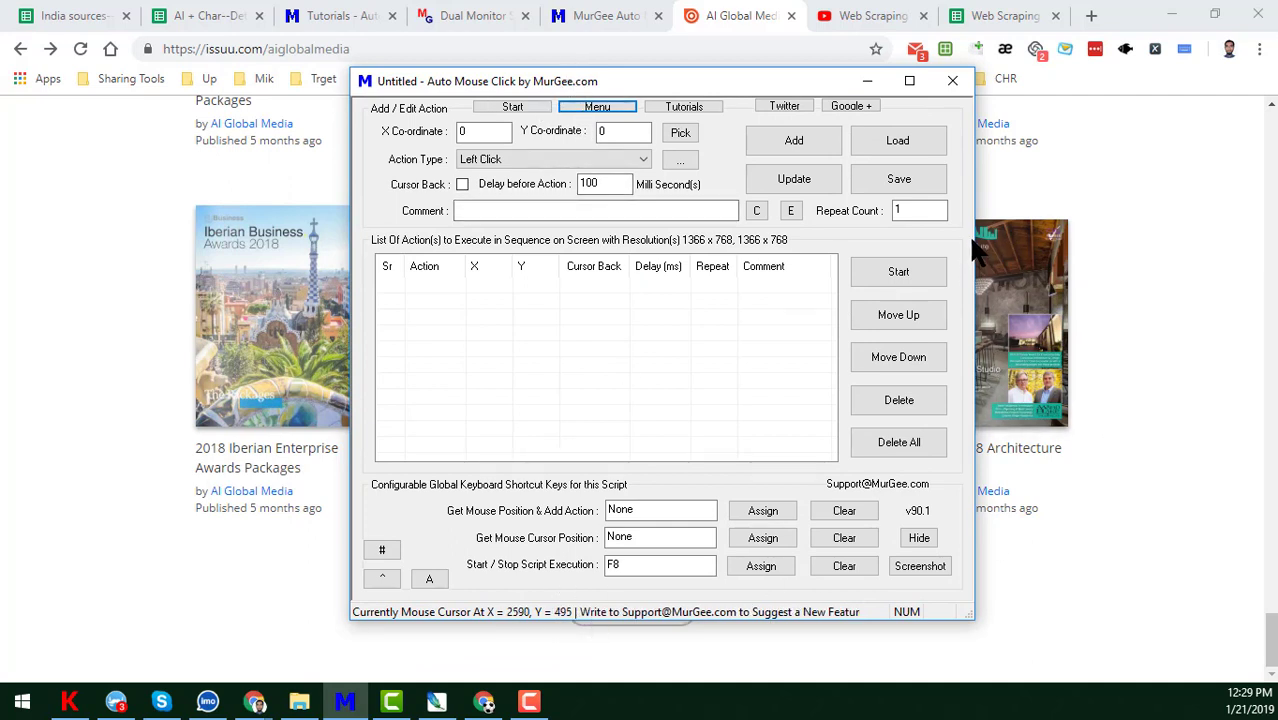
drag(726, 88, 372, 31)
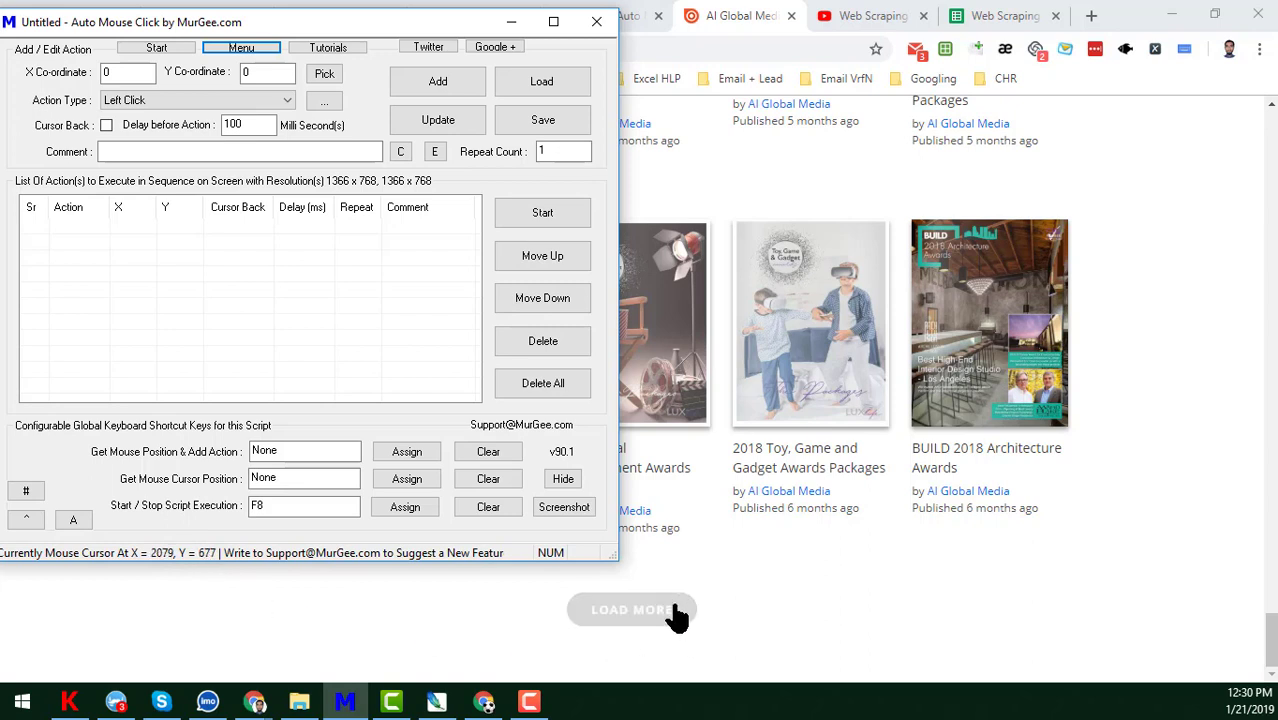
click(648, 616)
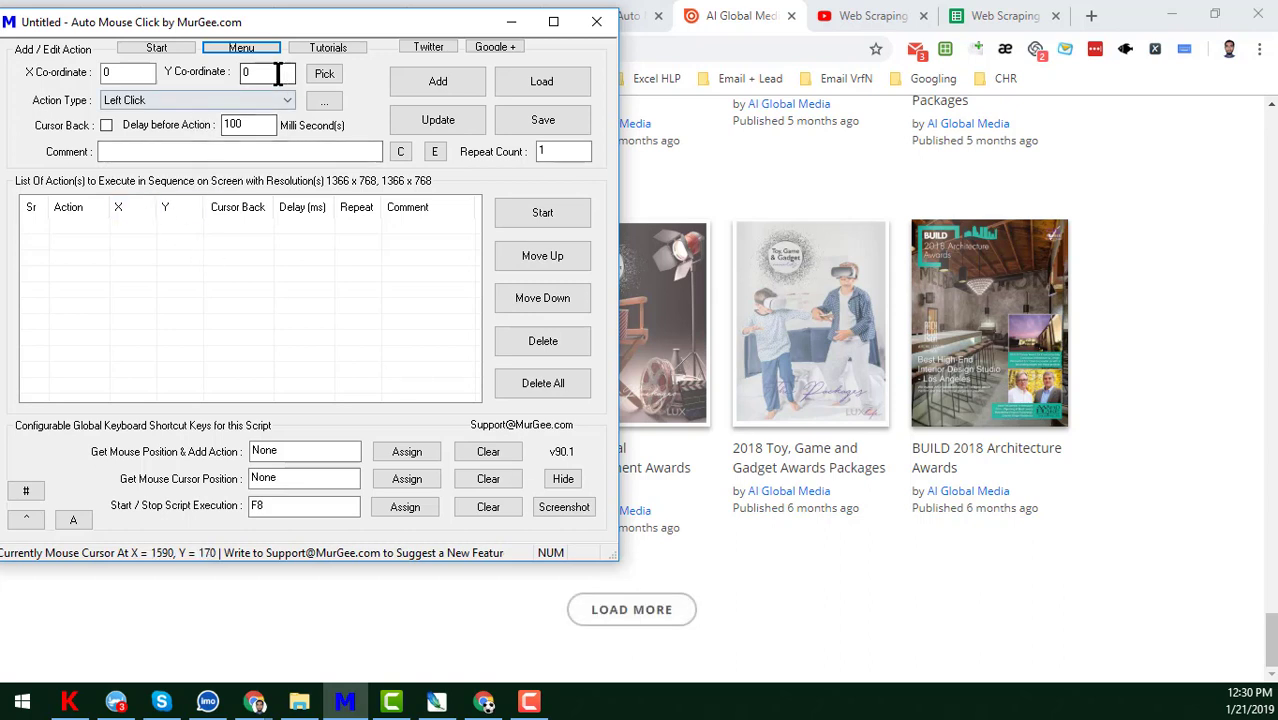
Add a Left Click action at X 2039, Y 655 to the script, with a 100 ms delay and a repeat count of 1.
click(112, 73)
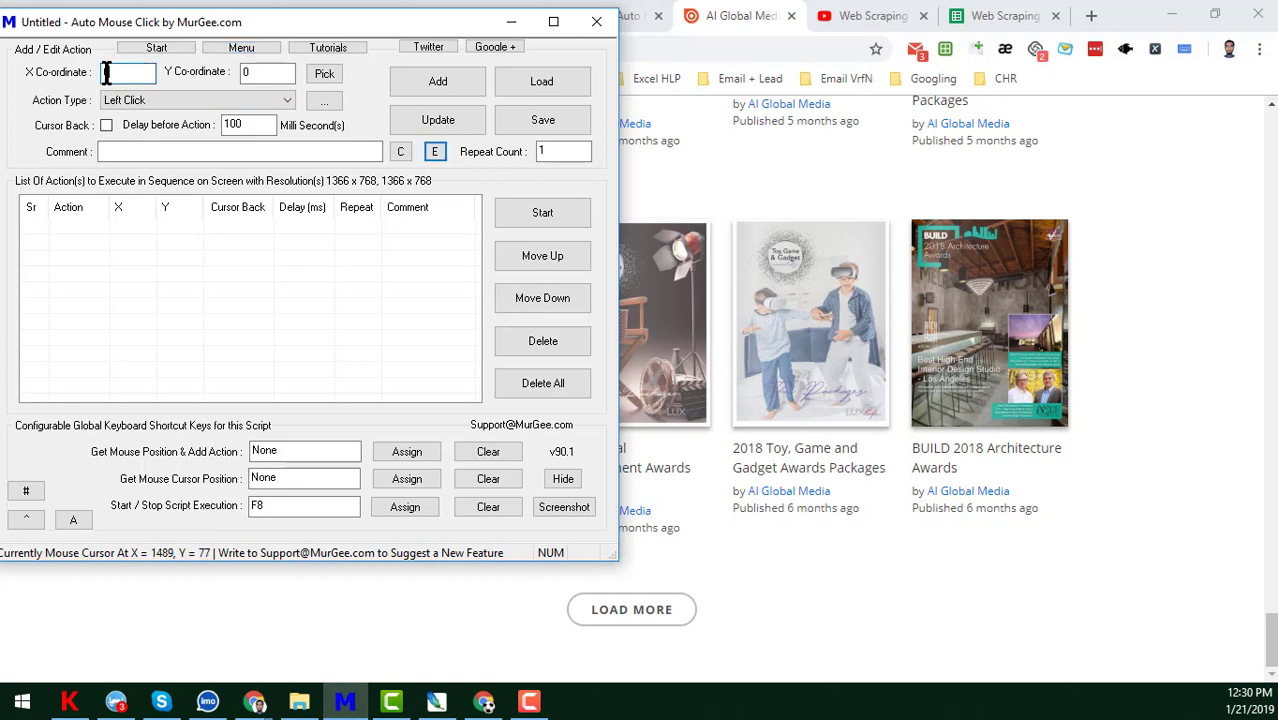
key(BackSpace)
text(2039)
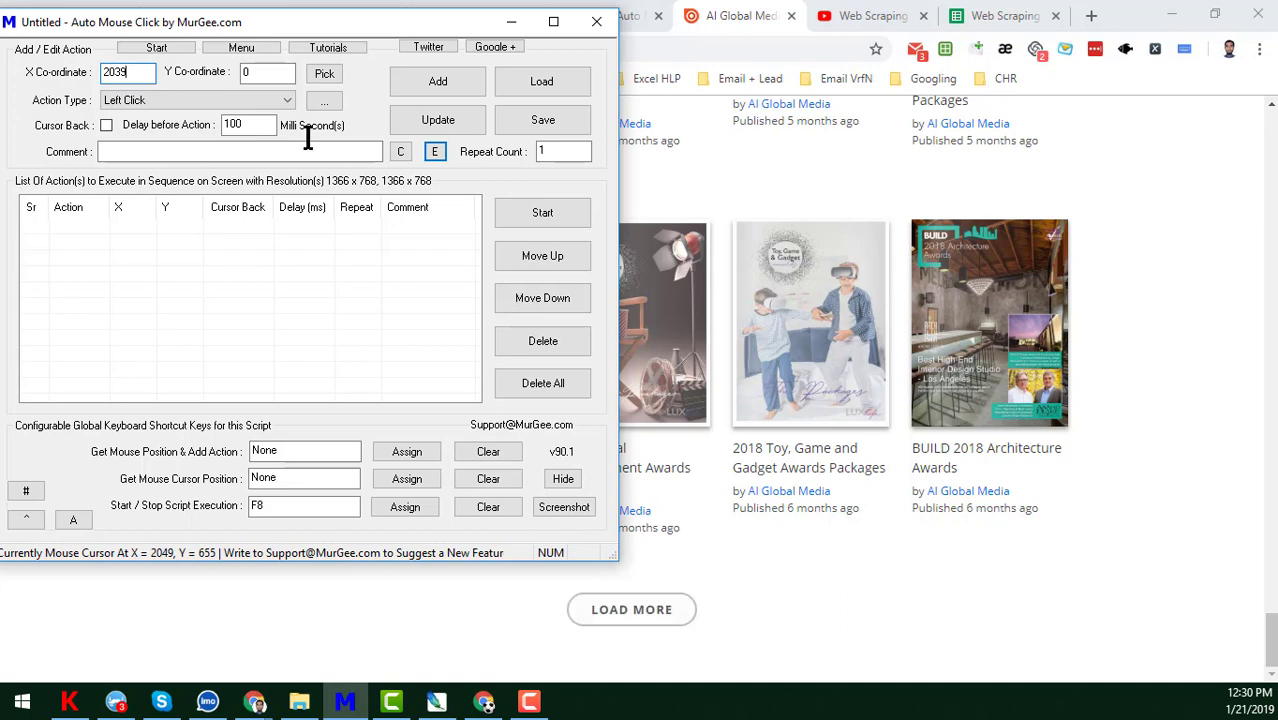
click(252, 72)
text(655)
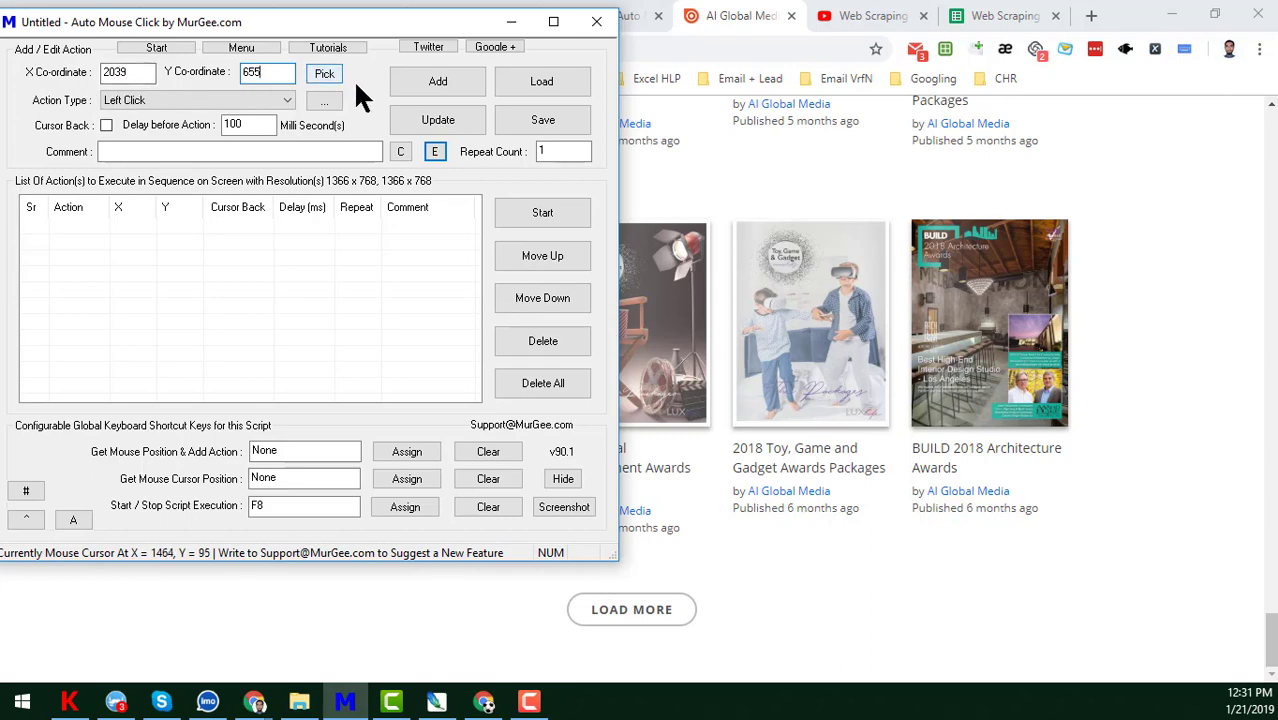
click(436, 80)
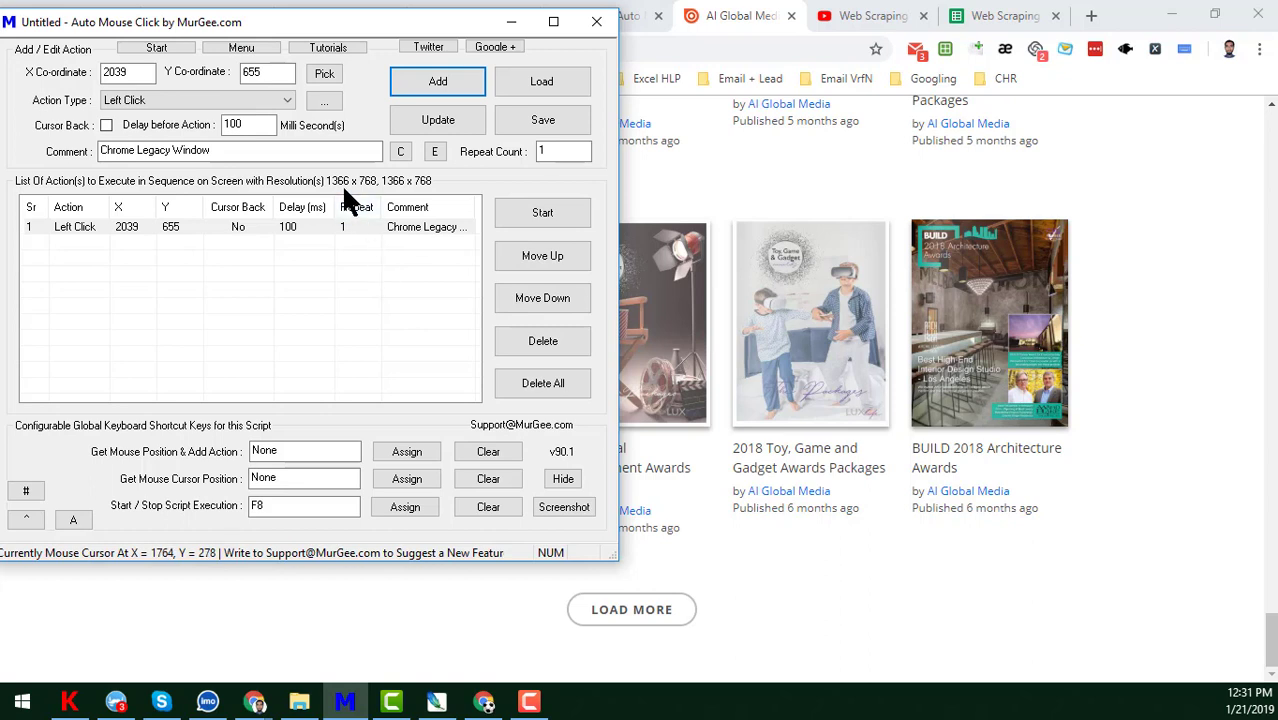
Examine the action types available for script actions and keep Left Click selected.
click(147, 105)
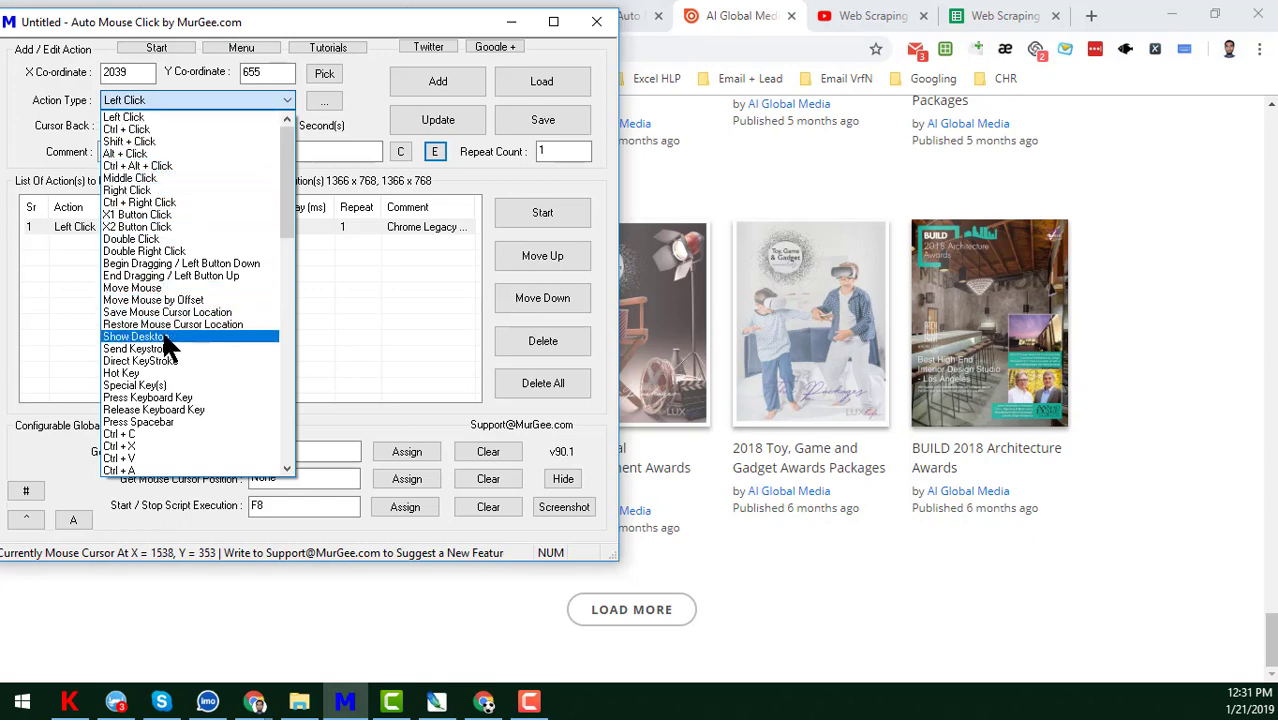
scroll(165, 338, down, 7)
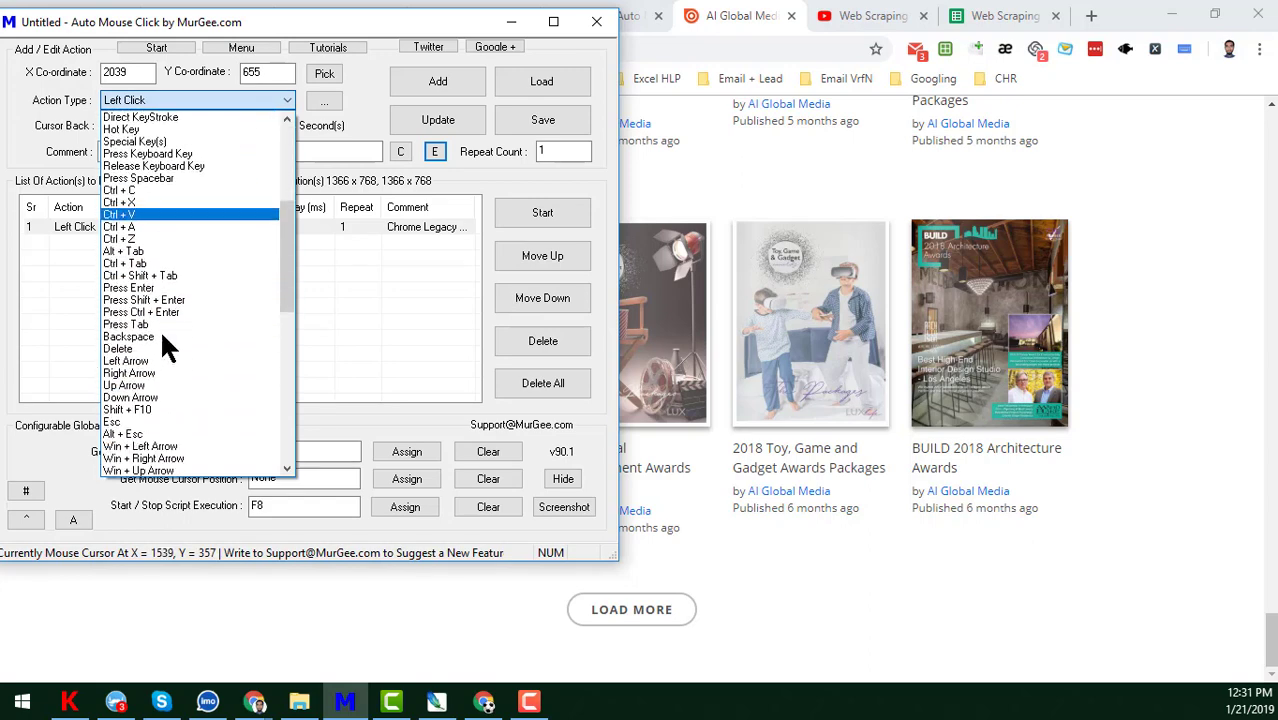
scroll(161, 329, down, 3)
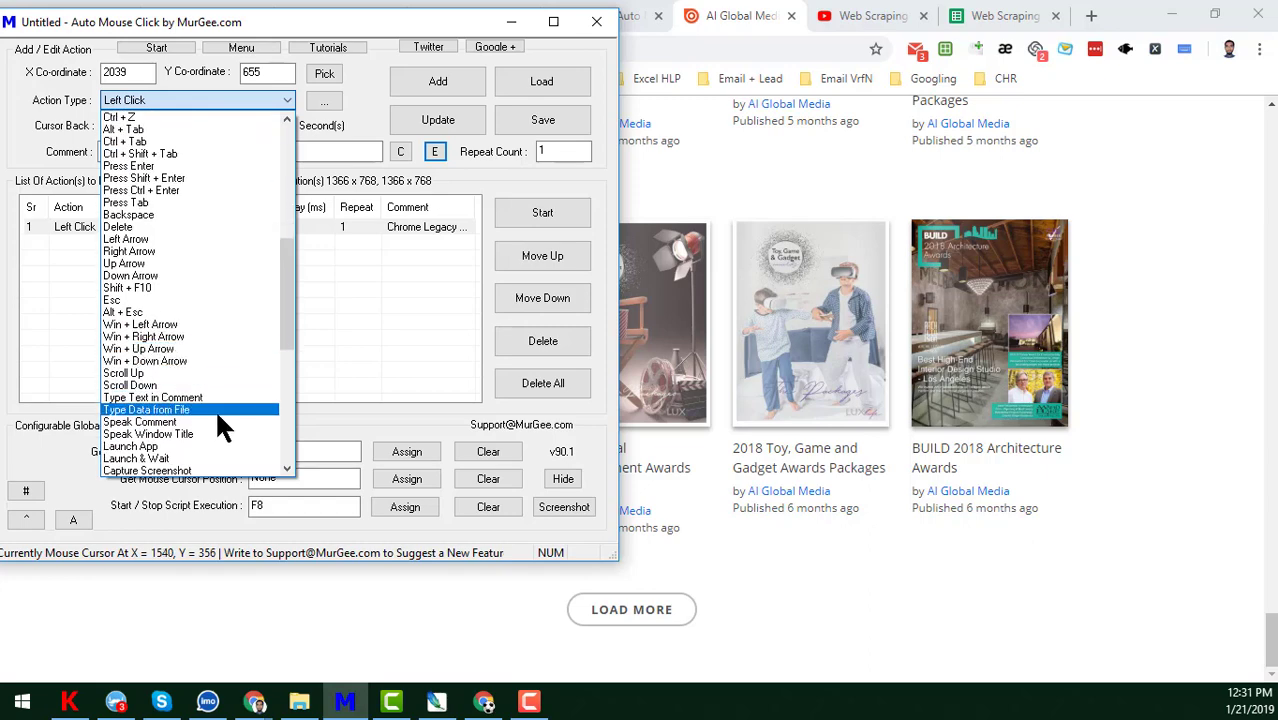
scroll(218, 420, down, 3)
scroll(200, 367, down, 2)
scroll(198, 357, down, 5)
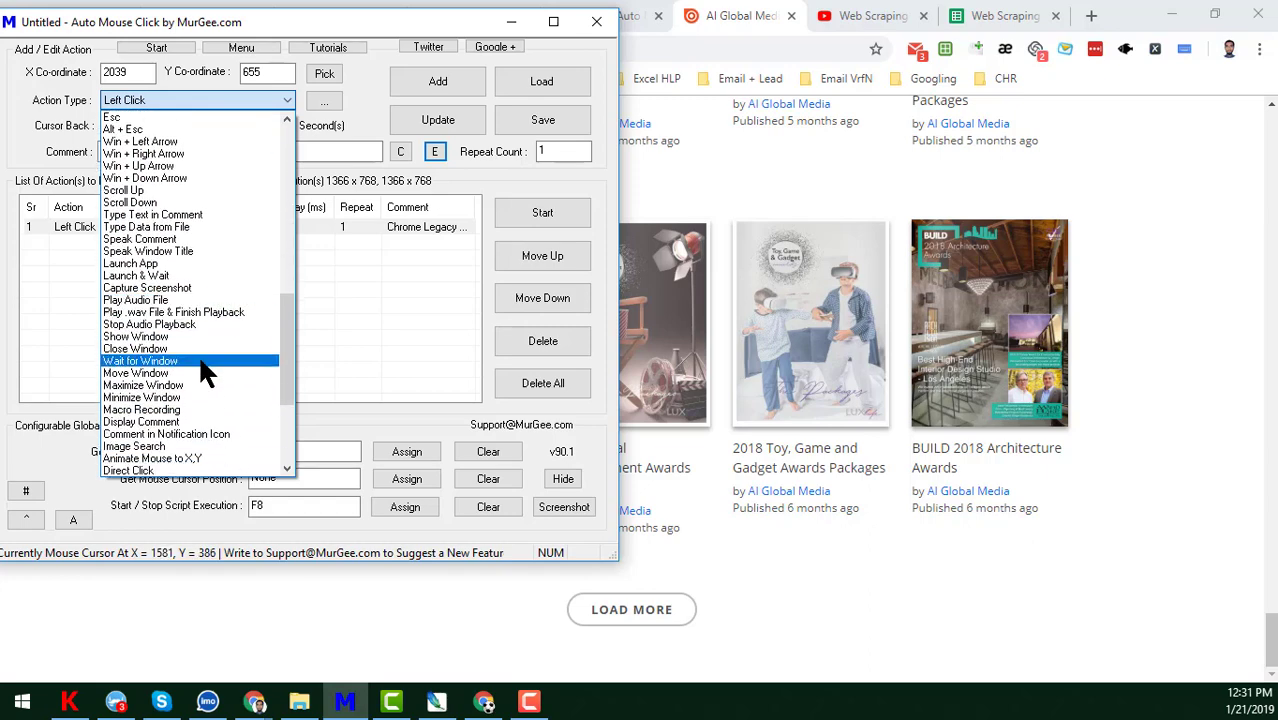
scroll(198, 357, down, 1)
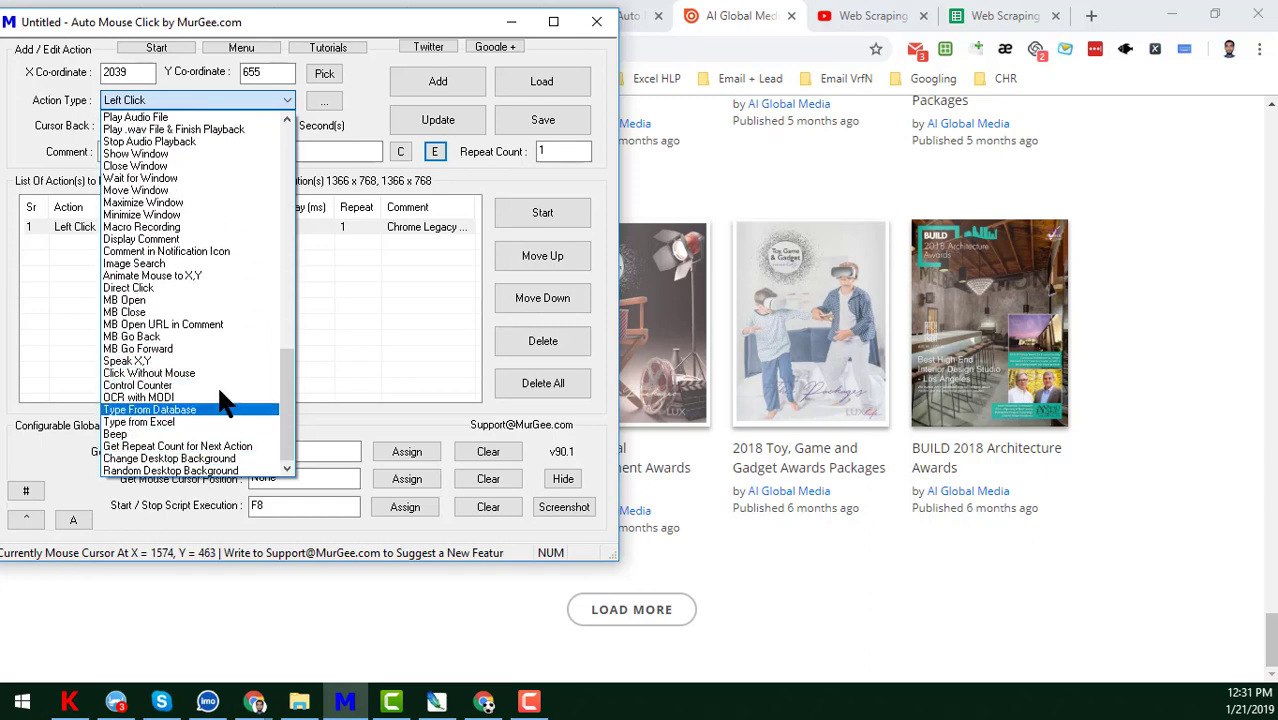
scroll(220, 312, up, 8)
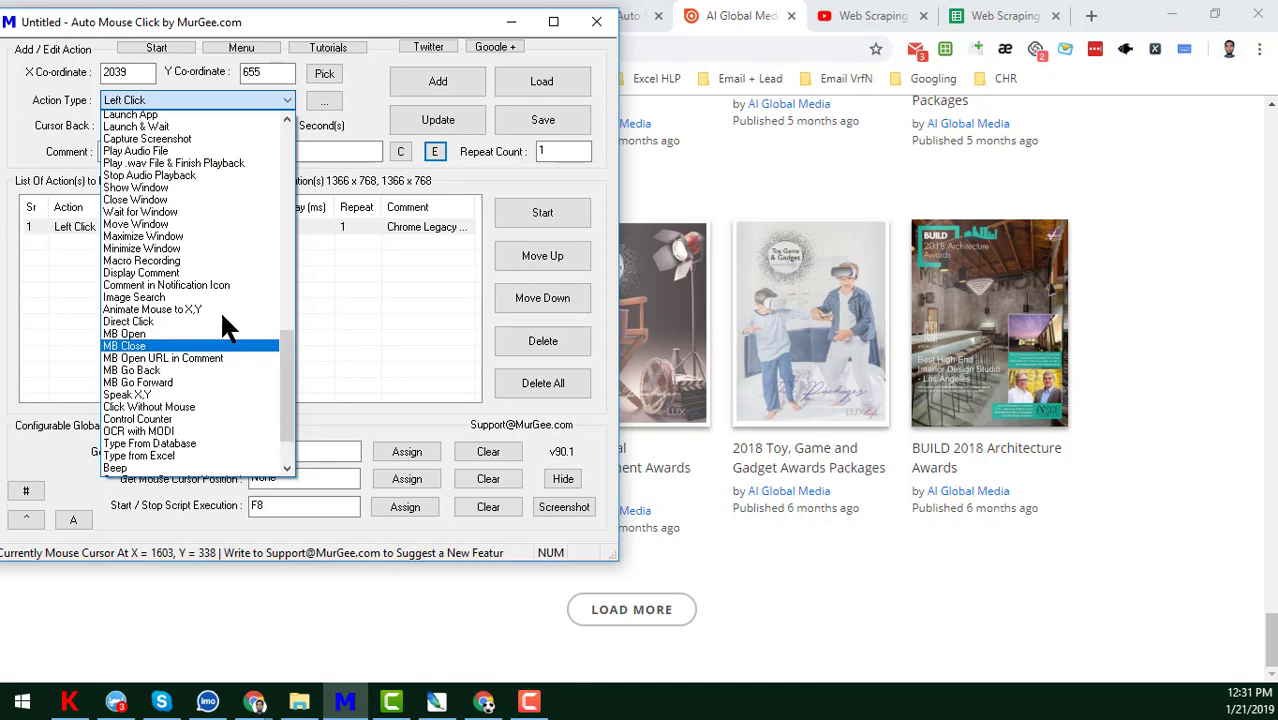
scroll(228, 340, up, 12)
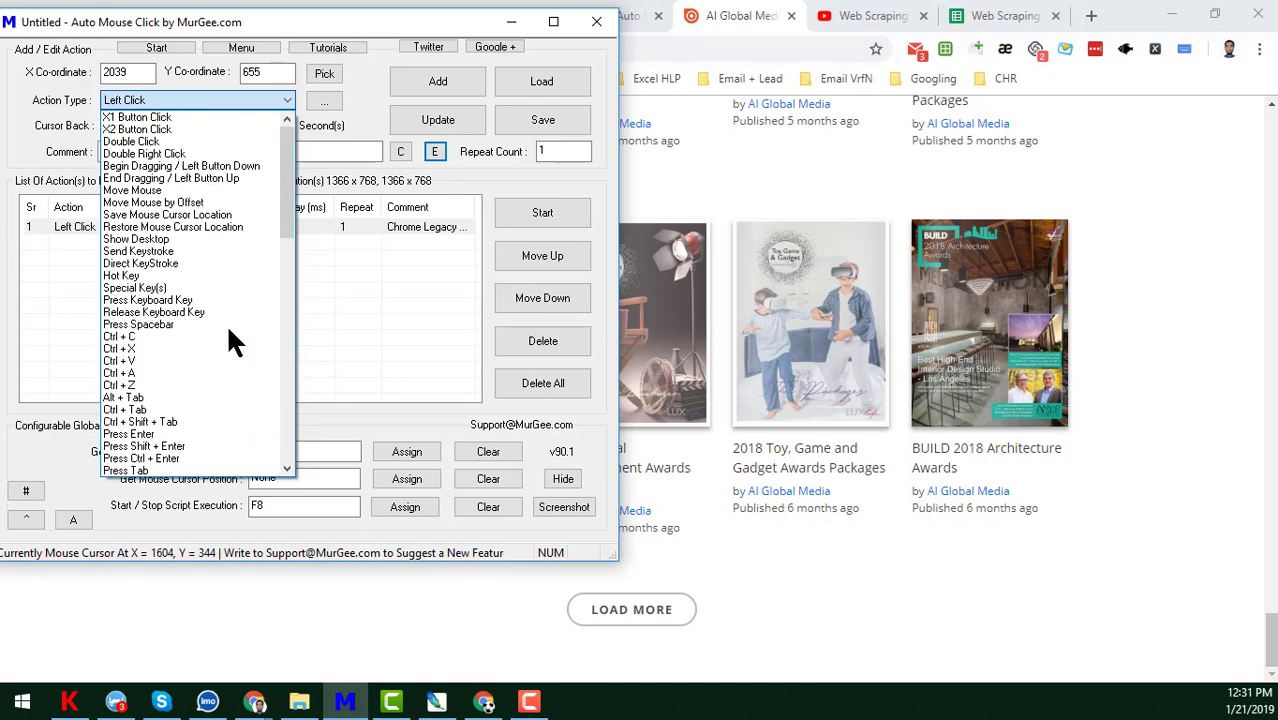
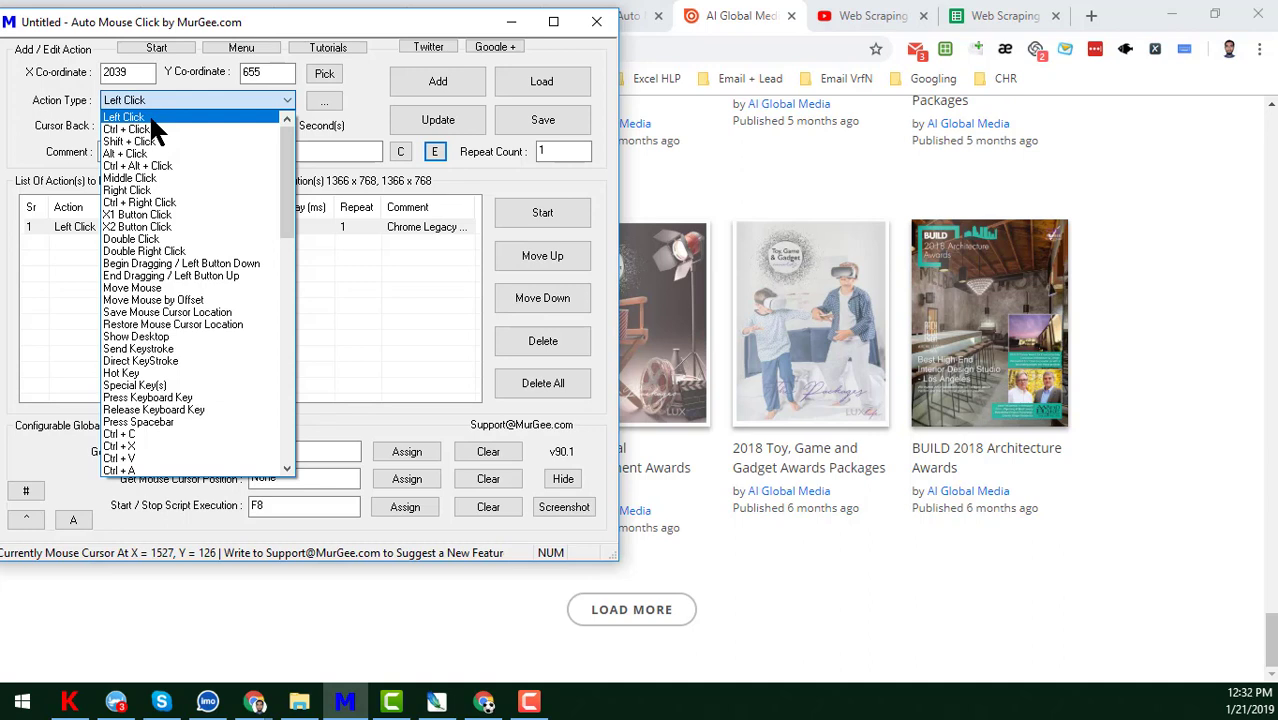
click(148, 115)
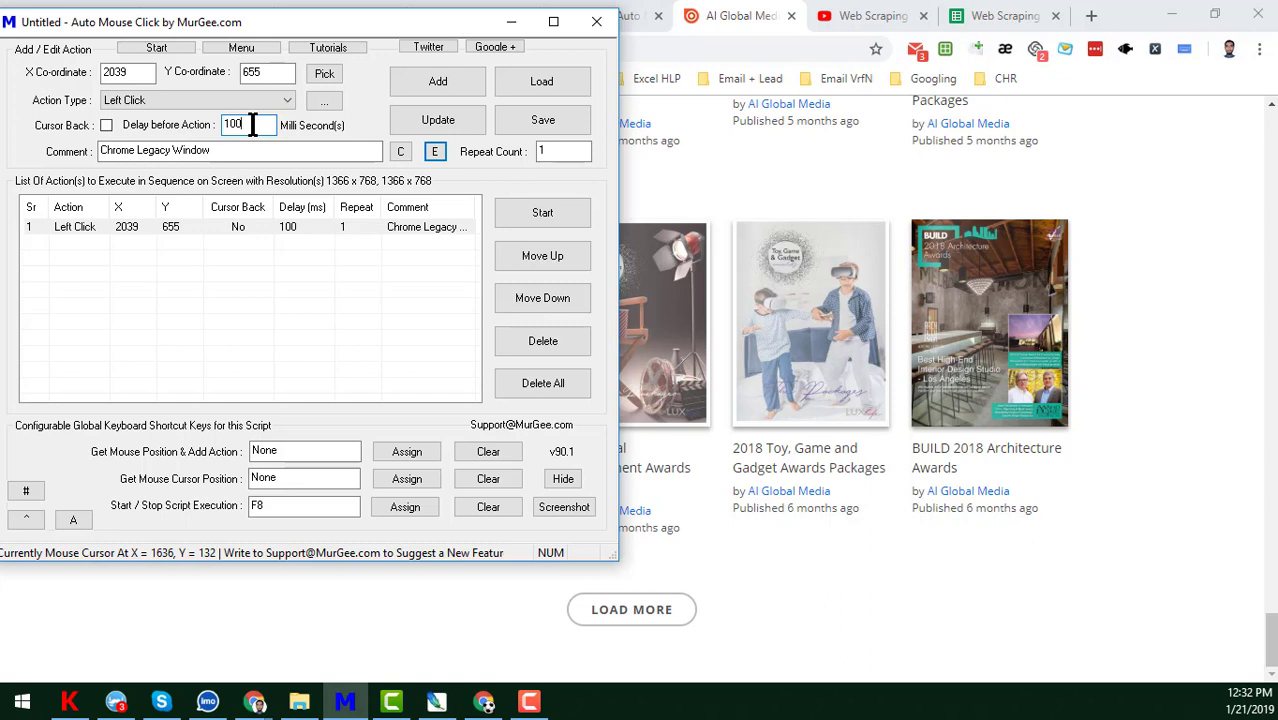
Update the Left Click action with its 100 ms delay and enter a repeat count of 100.
click(440, 119)
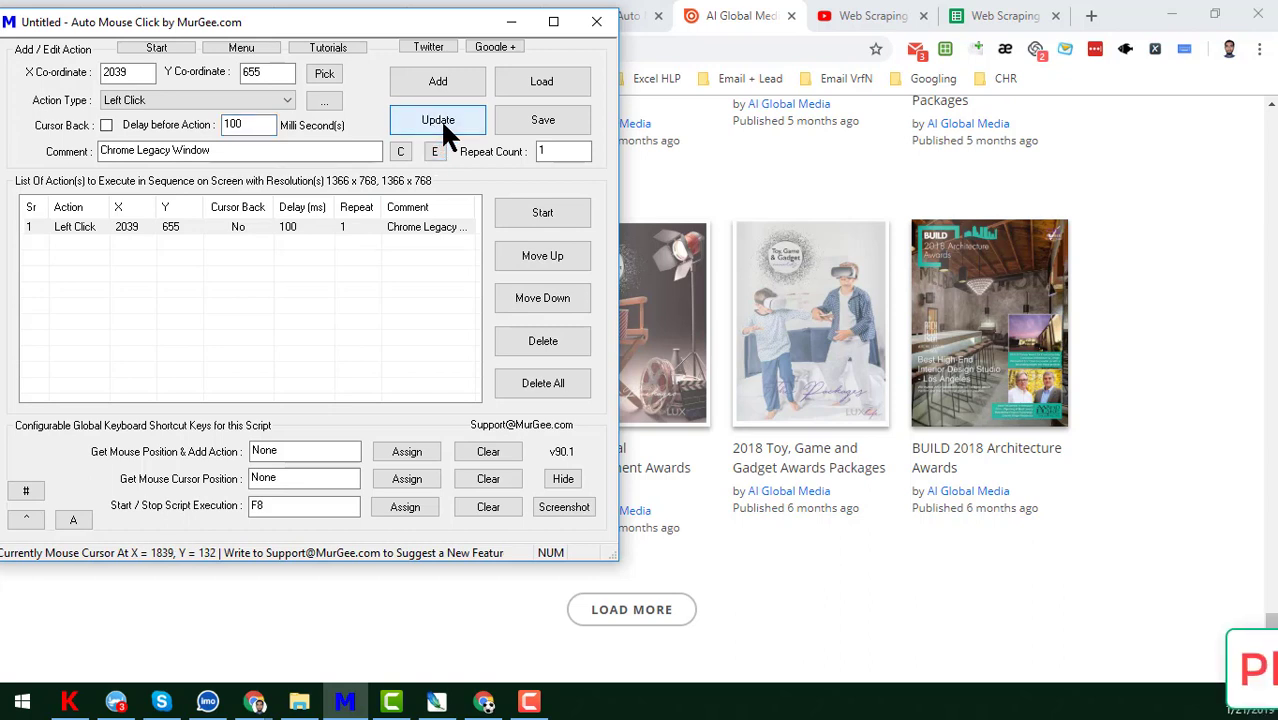
click(572, 152)
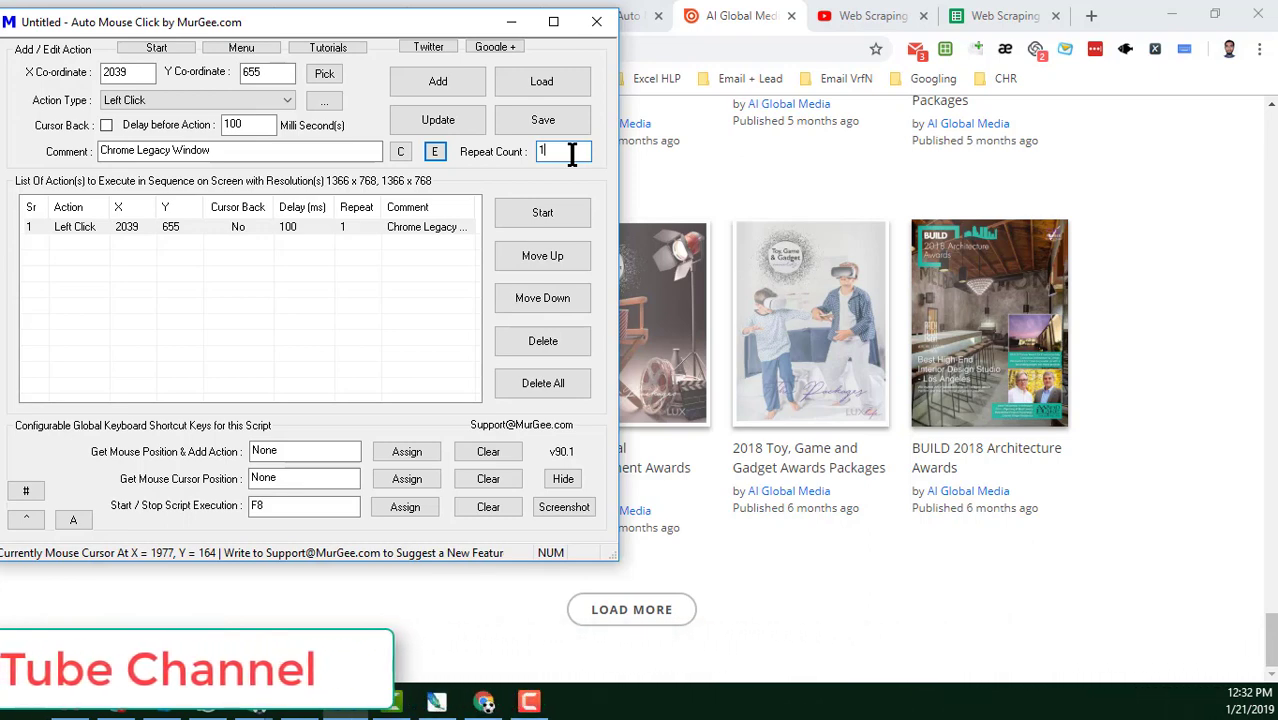
text(00)
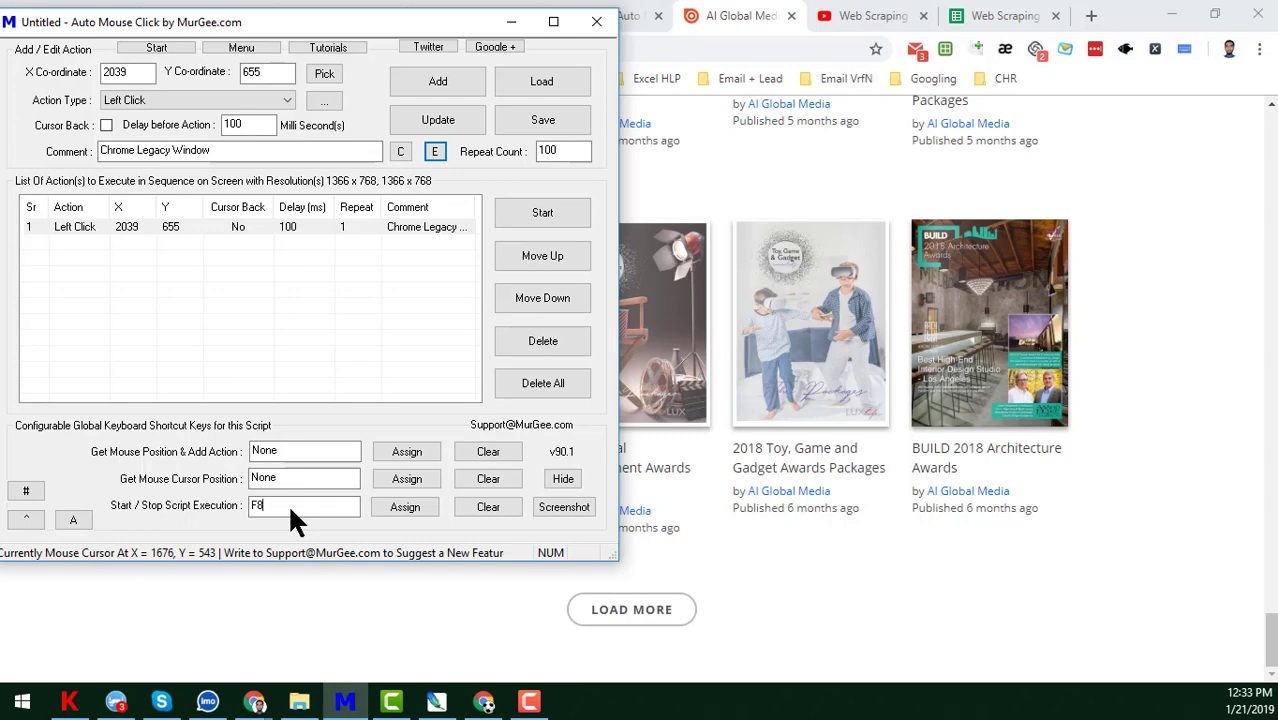
Try running the click script on the AI Global Media page, and return to the publications list from the opened publication.
key(F8)
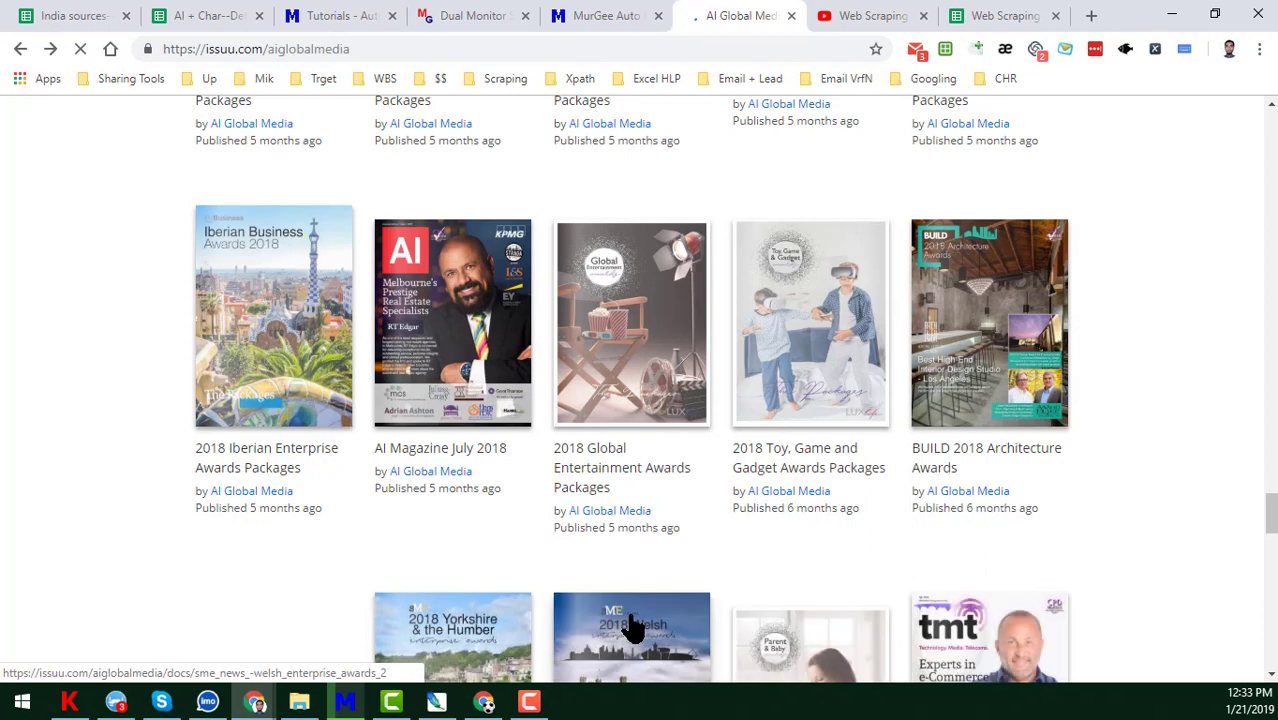
click(632, 635)
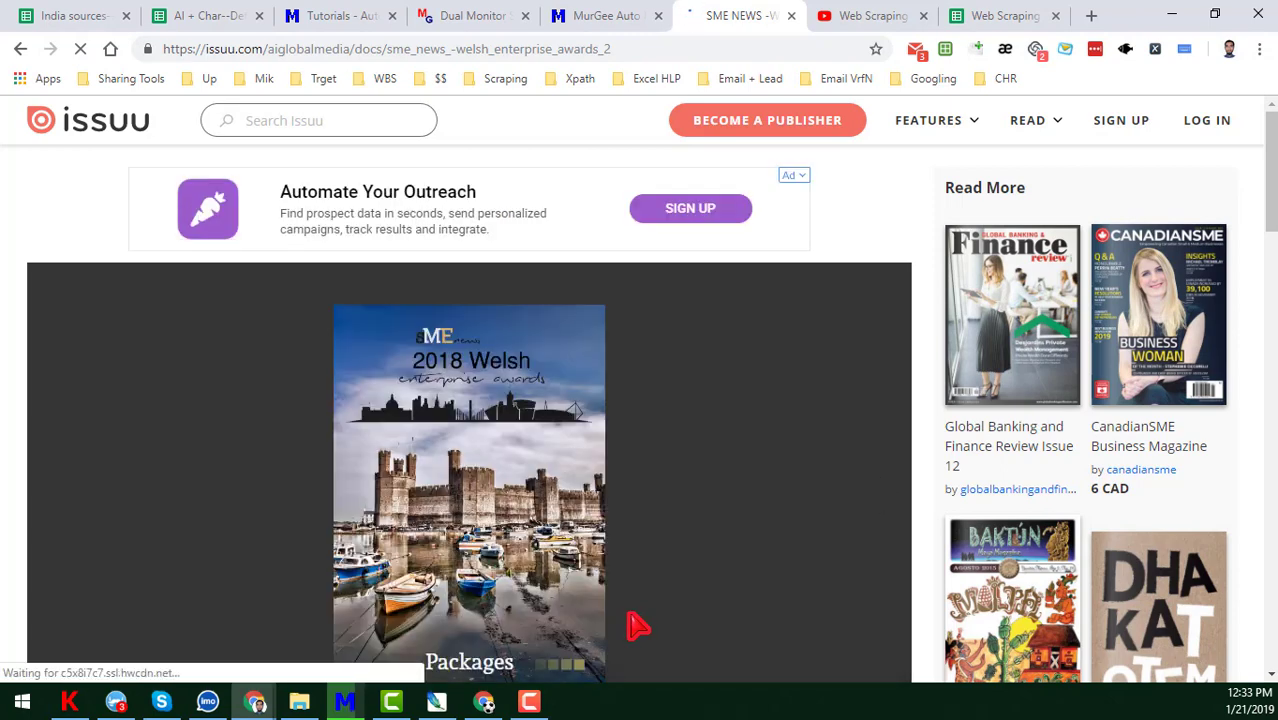
click(630, 627)
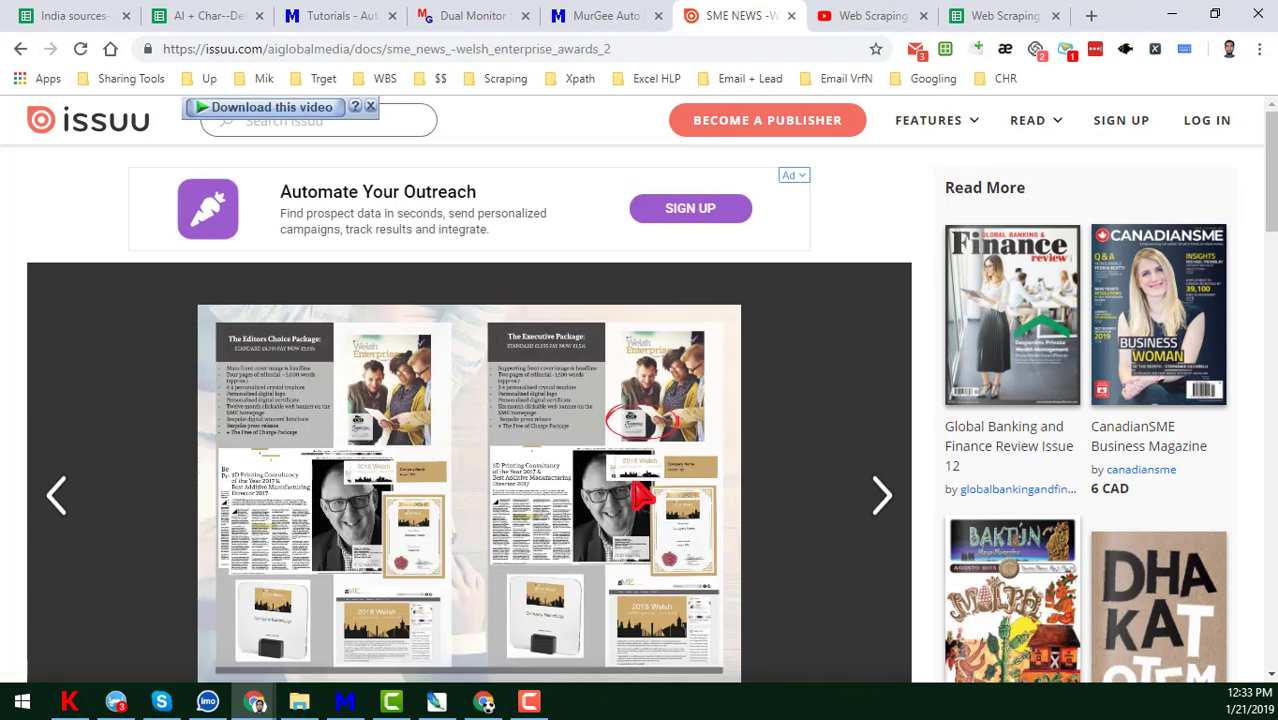
click(19, 50)
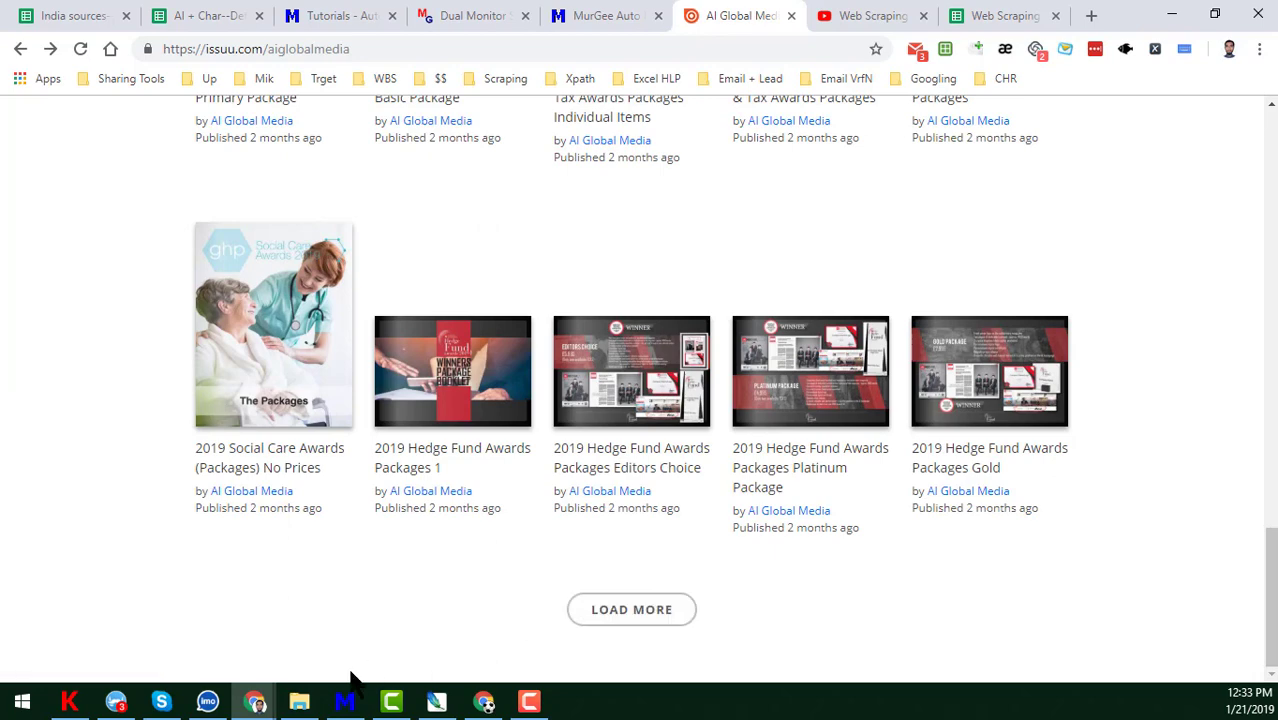
Switch to Auto Mouse Click to check the action delay, and open Cookie Clicker from orteil.dashnet.org in a new browser tab.
click(344, 702)
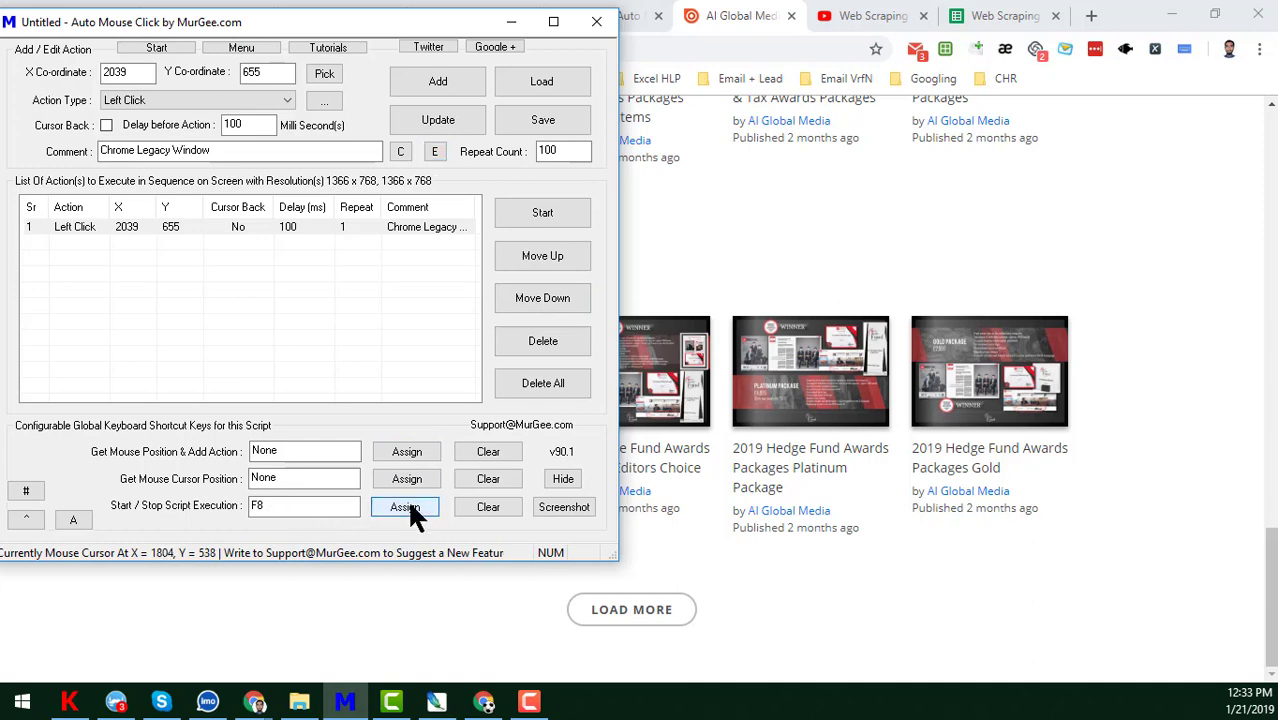
click(270, 125)
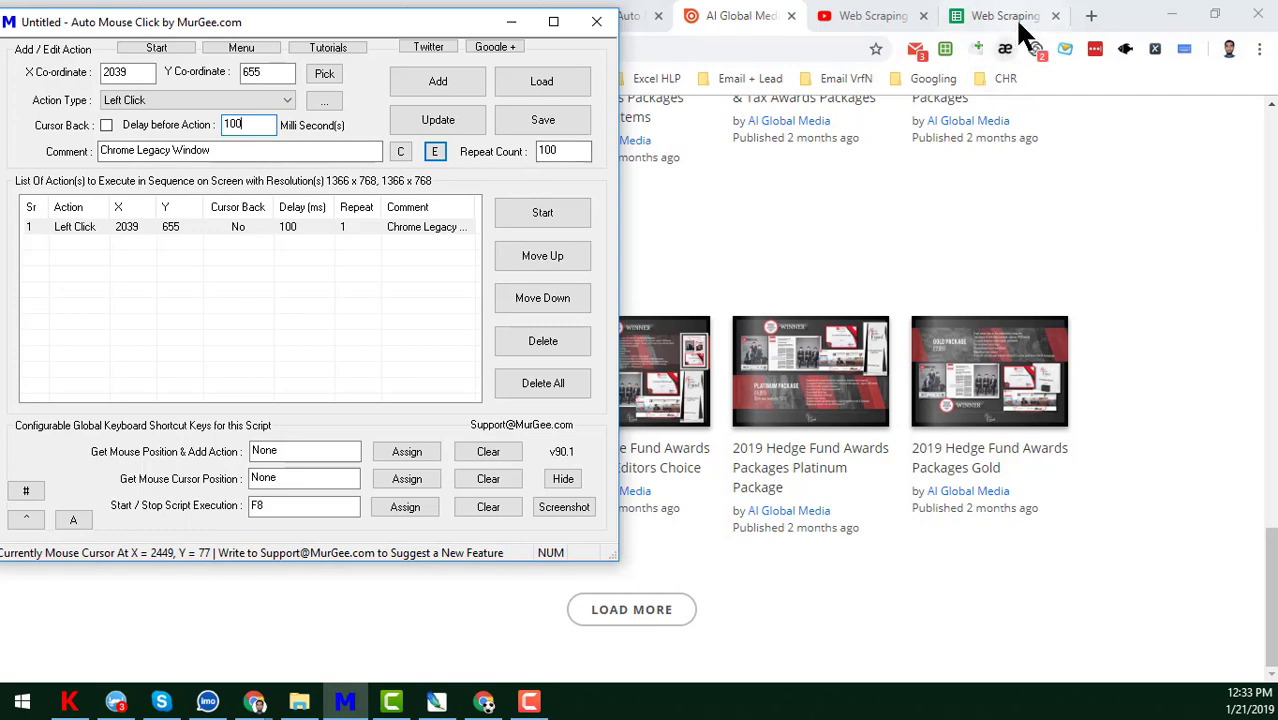
click(1092, 17)
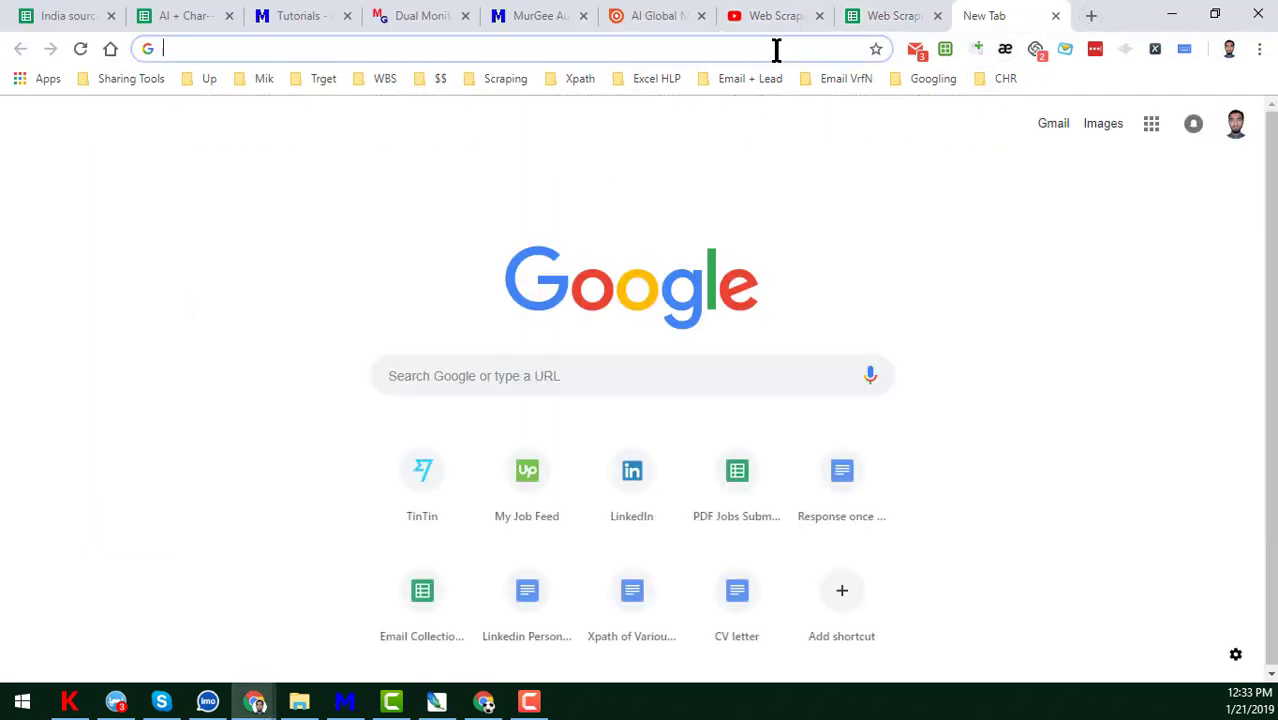
text(or)
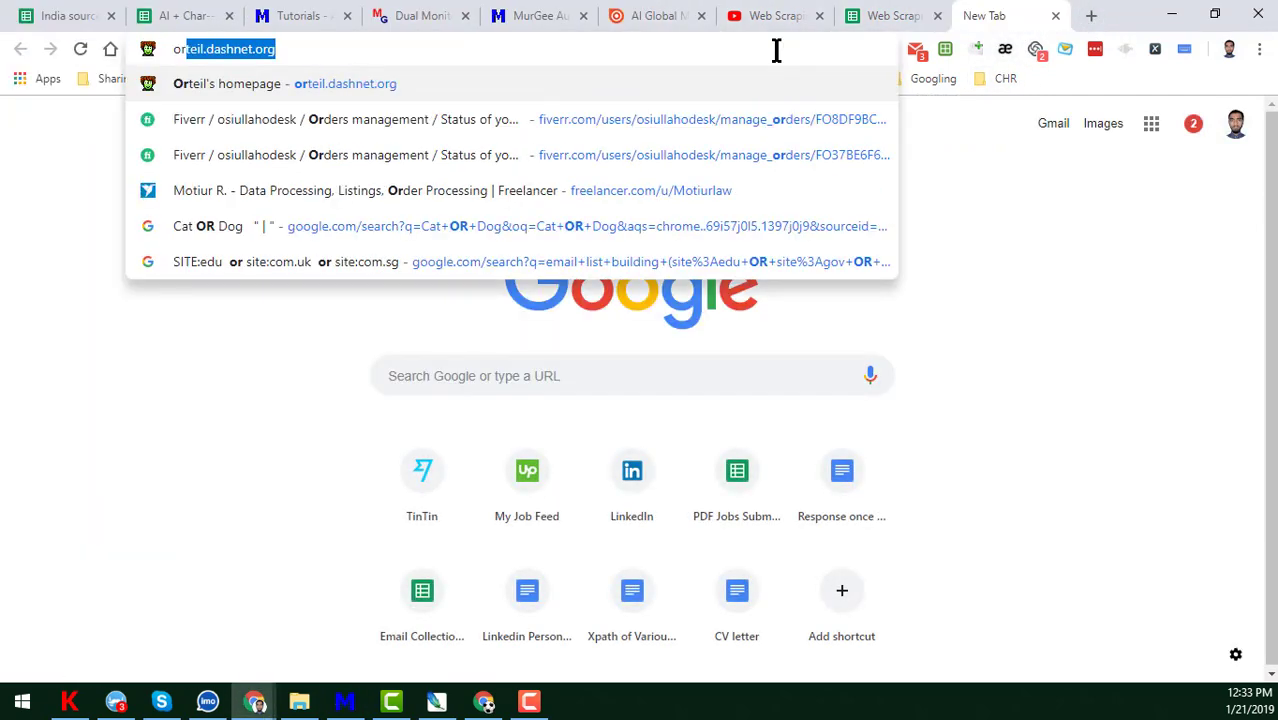
key(Return)
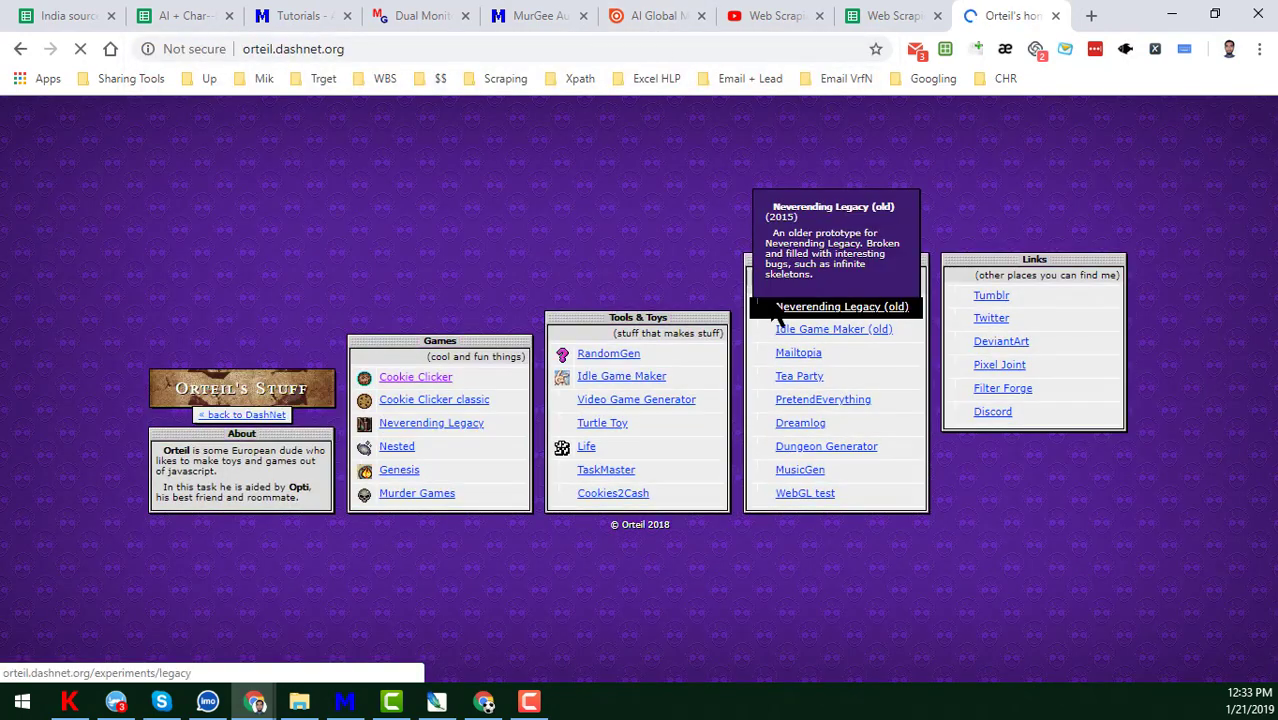
mouse_move(395, 388)
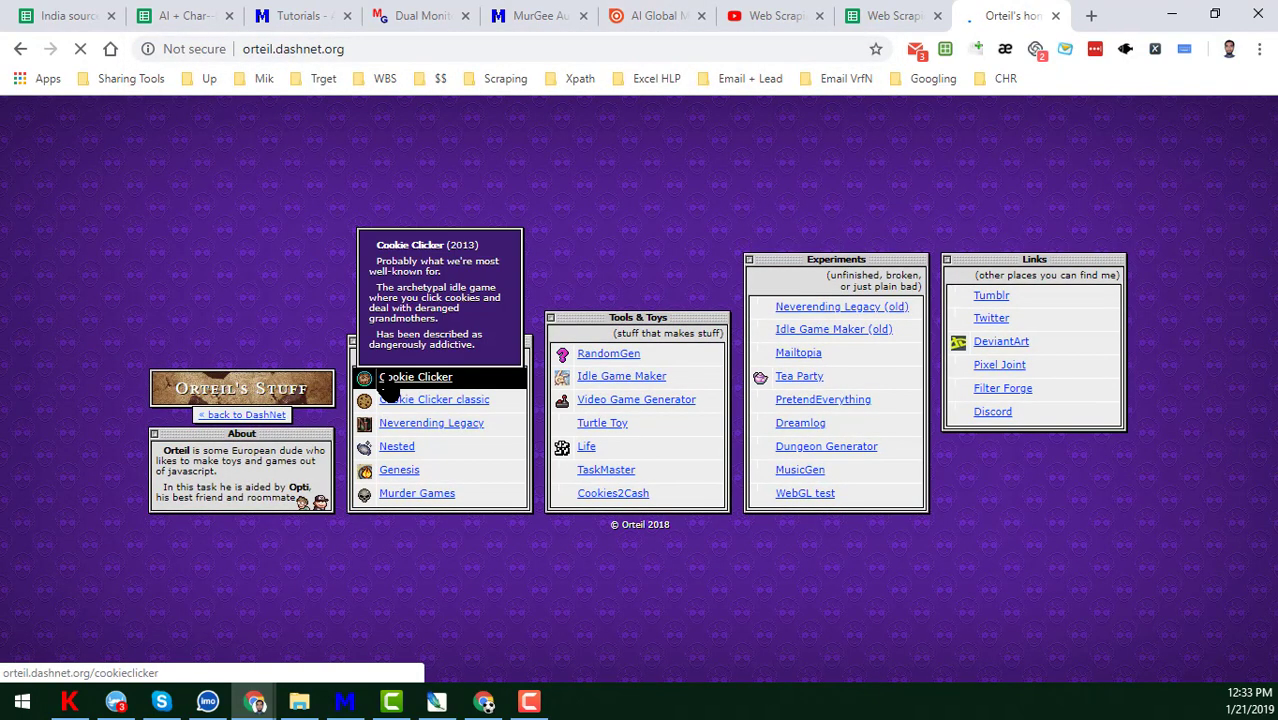
click(395, 388)
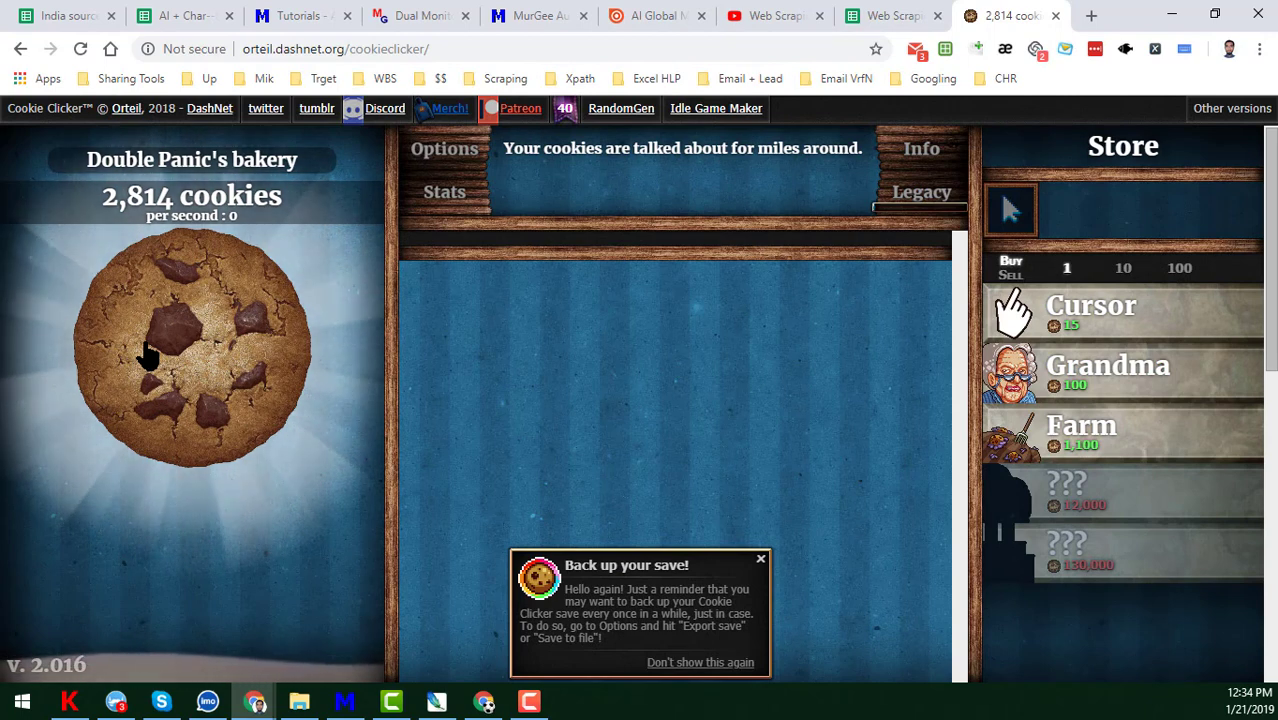
Run the click script over the Cookie Clicker page to observe how fast it clicks with the 100 ms delay.
triple_click(633, 605)
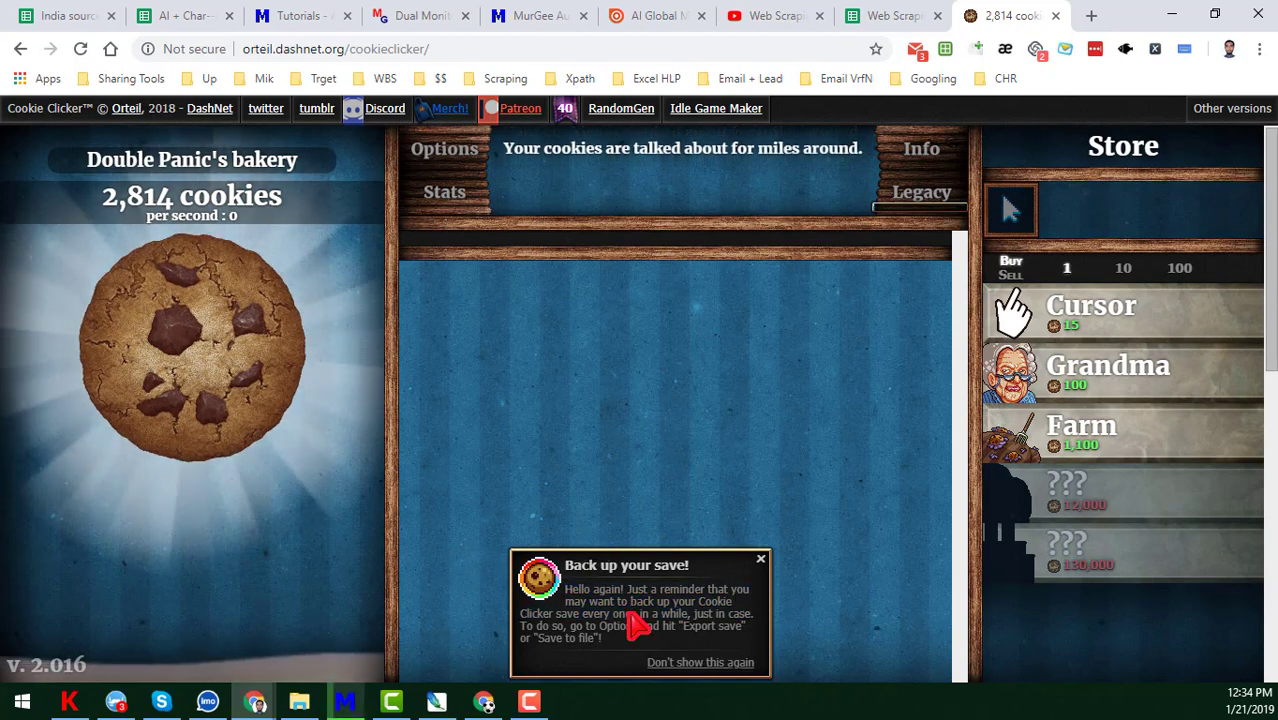
drag(649, 614, 632, 618)
triple_click(630, 615)
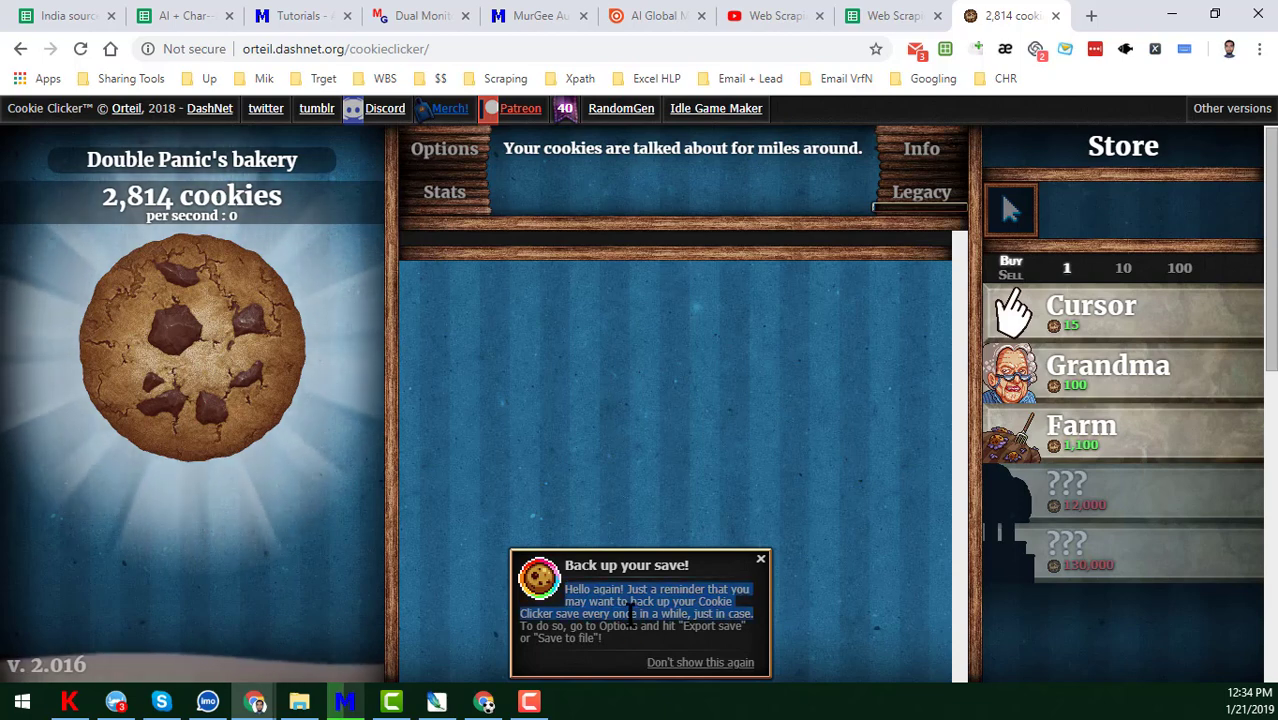
click(631, 614)
triple_click(631, 614)
triple_click(631, 614)
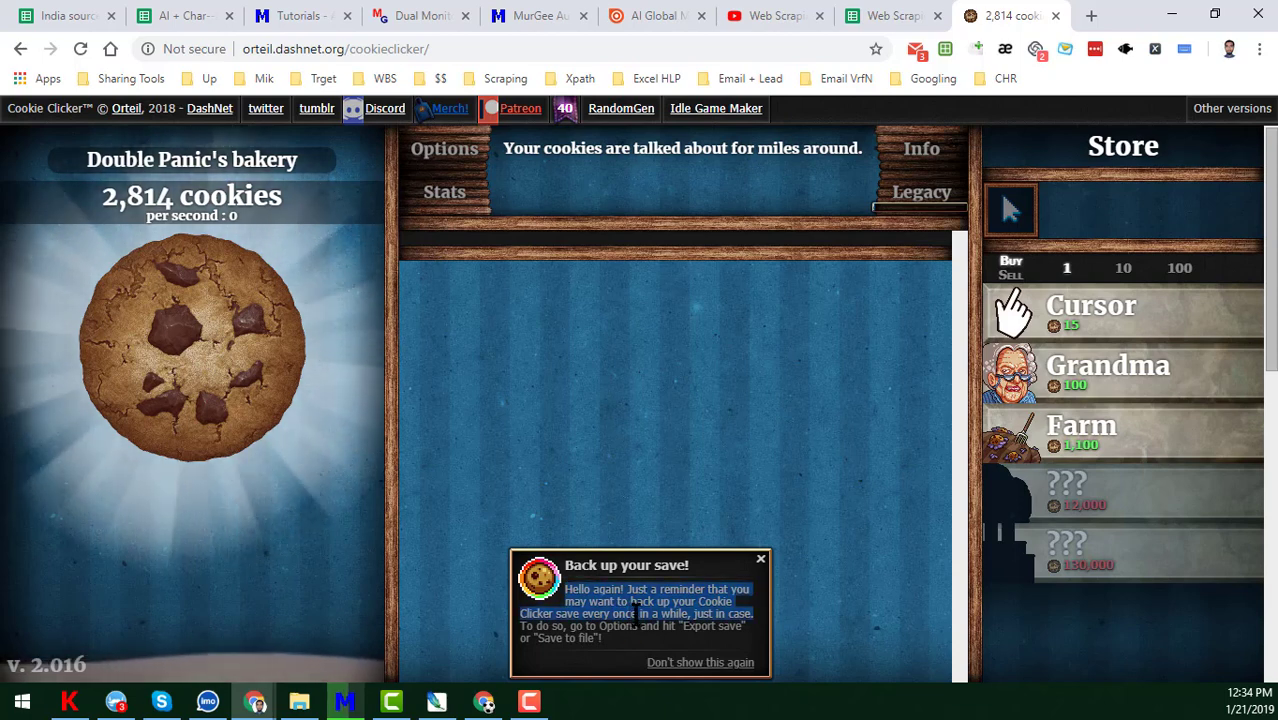
click(631, 614)
triple_click(631, 614)
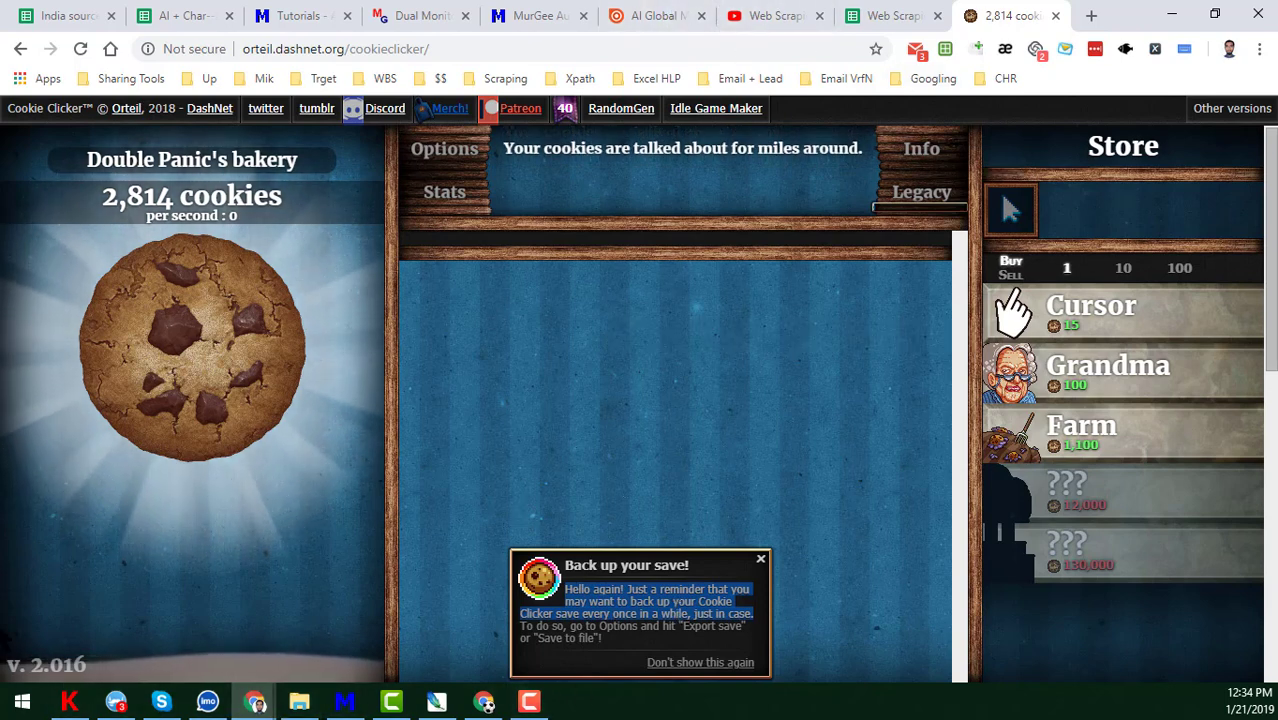
In Auto Mouse Click, update the Left Click action to a 1000 ms delay and a repeat count of 100.
click(344, 702)
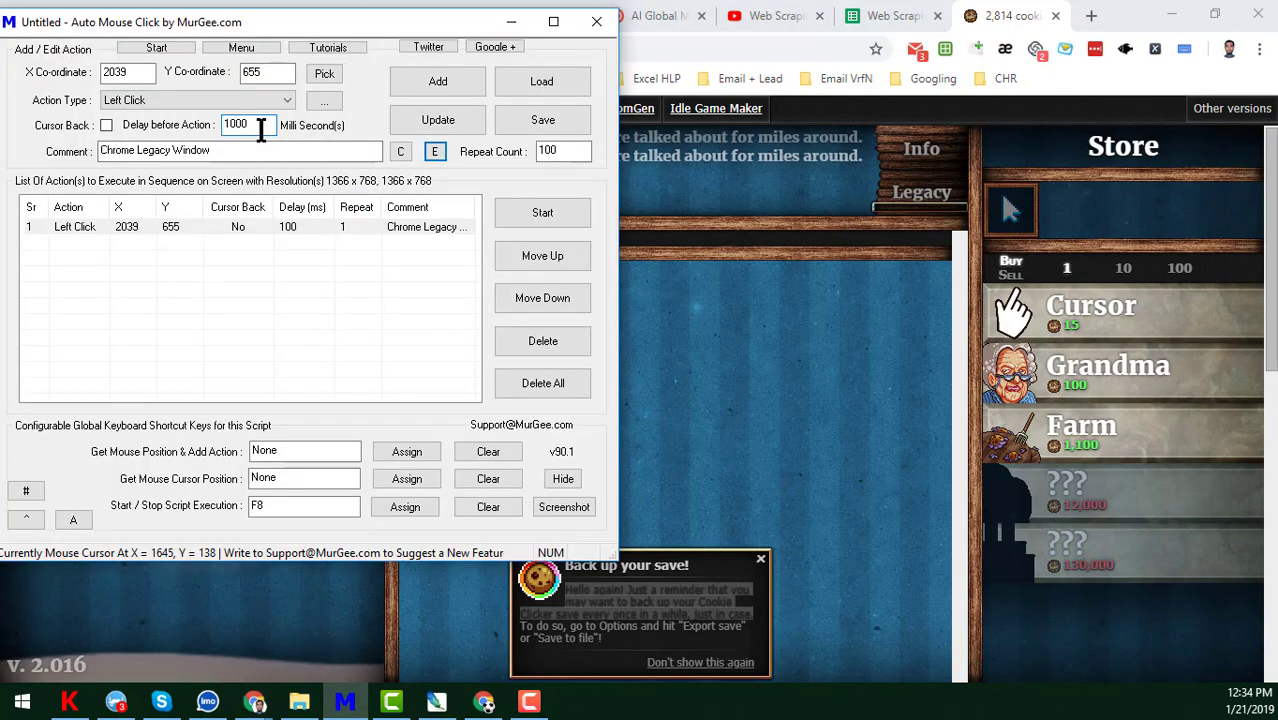
click(458, 115)
click(548, 151)
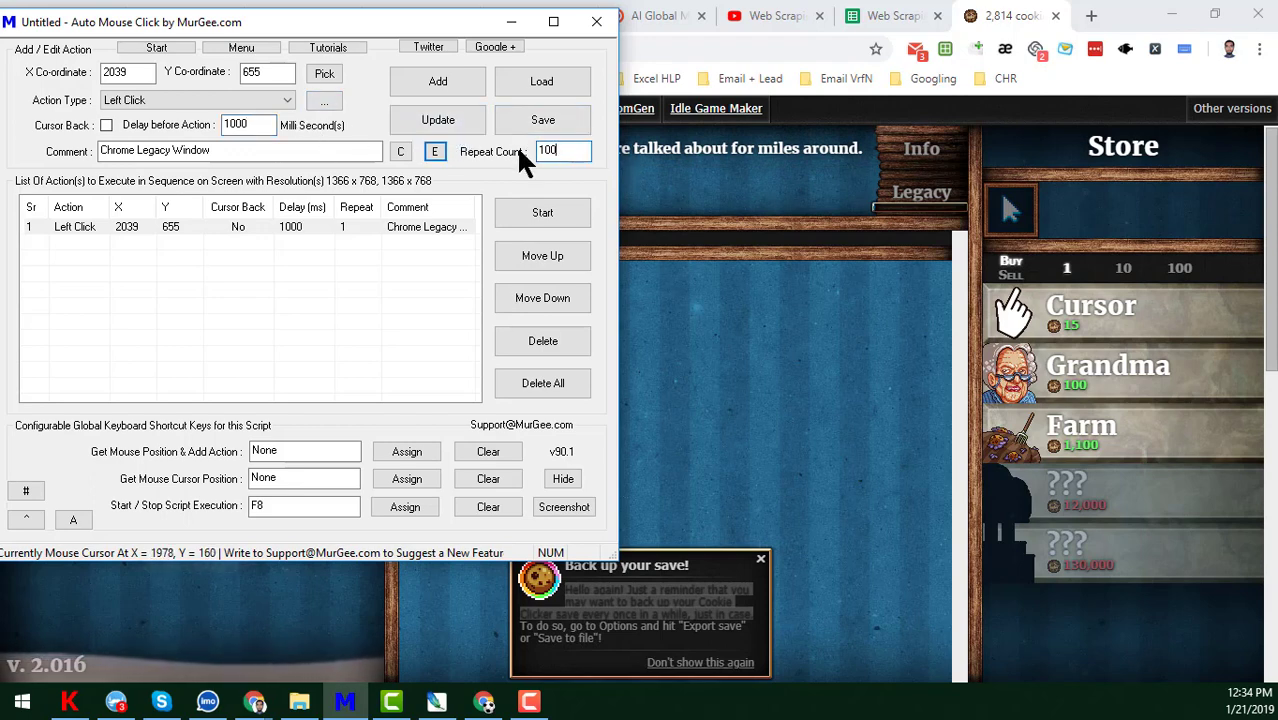
click(440, 116)
Try the updated script on the AI Global Media page's Load More button, and return to the profile from the opened publication.
click(676, 14)
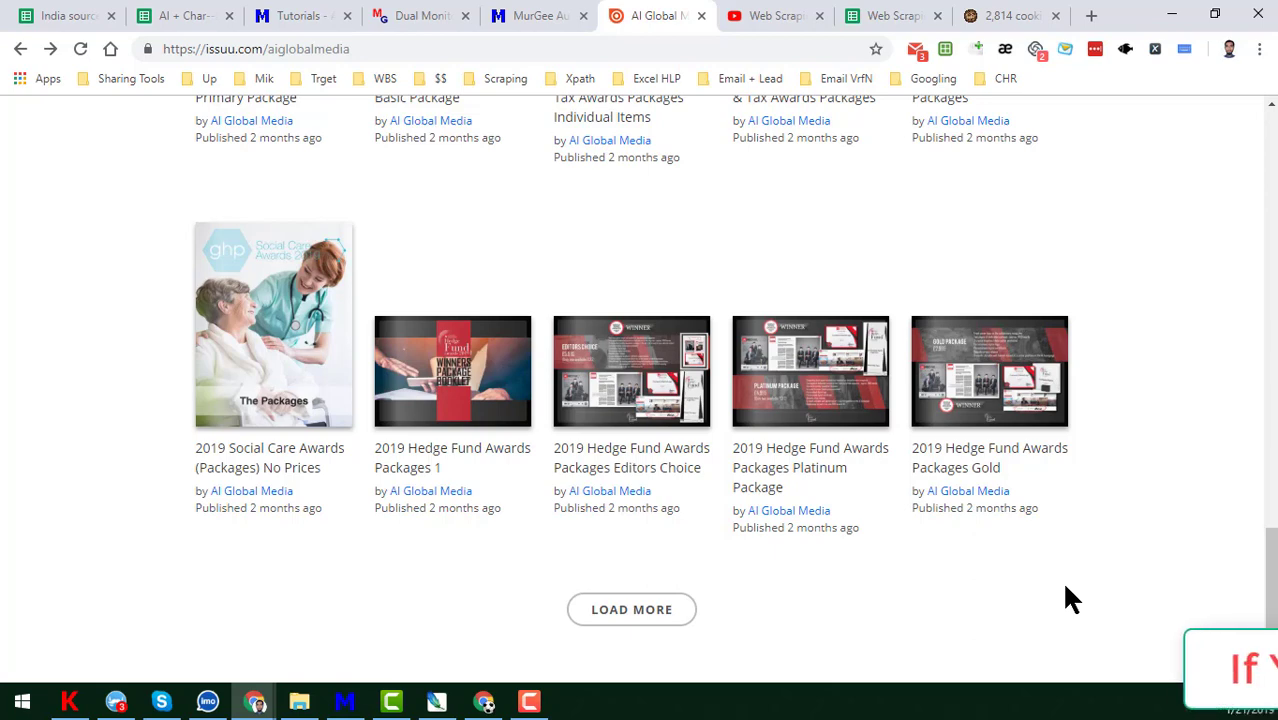
click(628, 609)
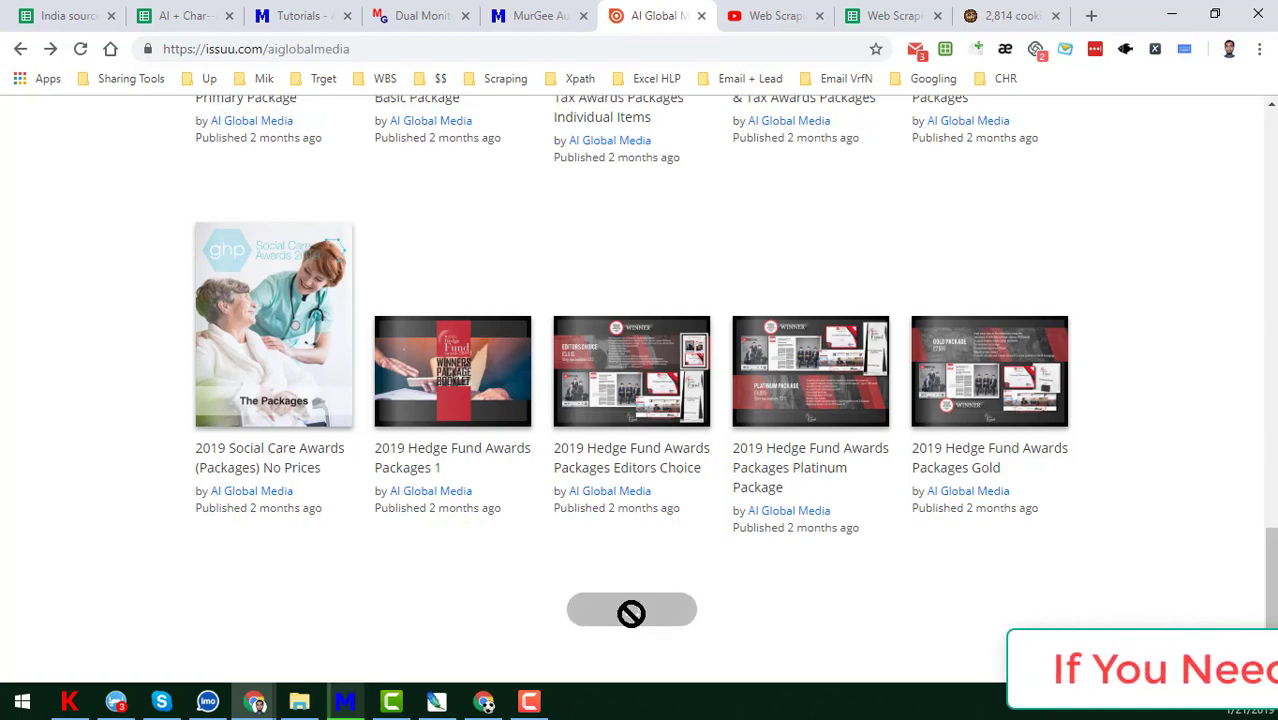
click(631, 614)
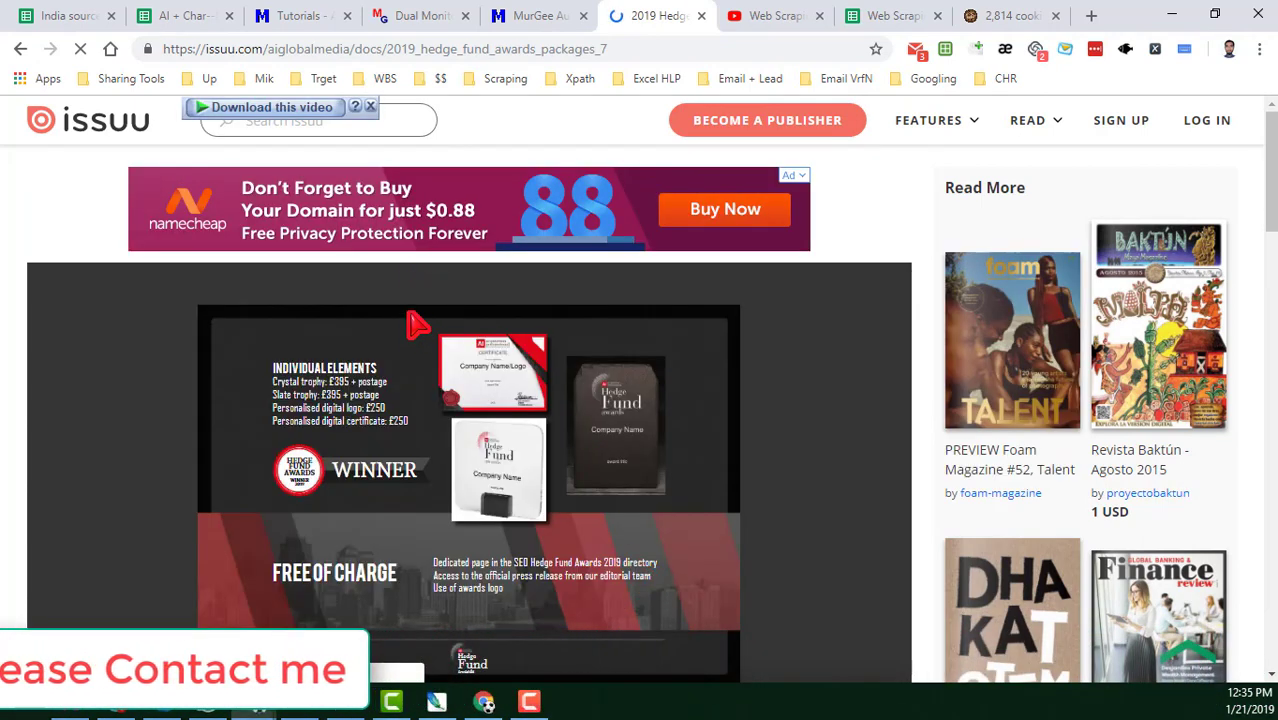
click(20, 49)
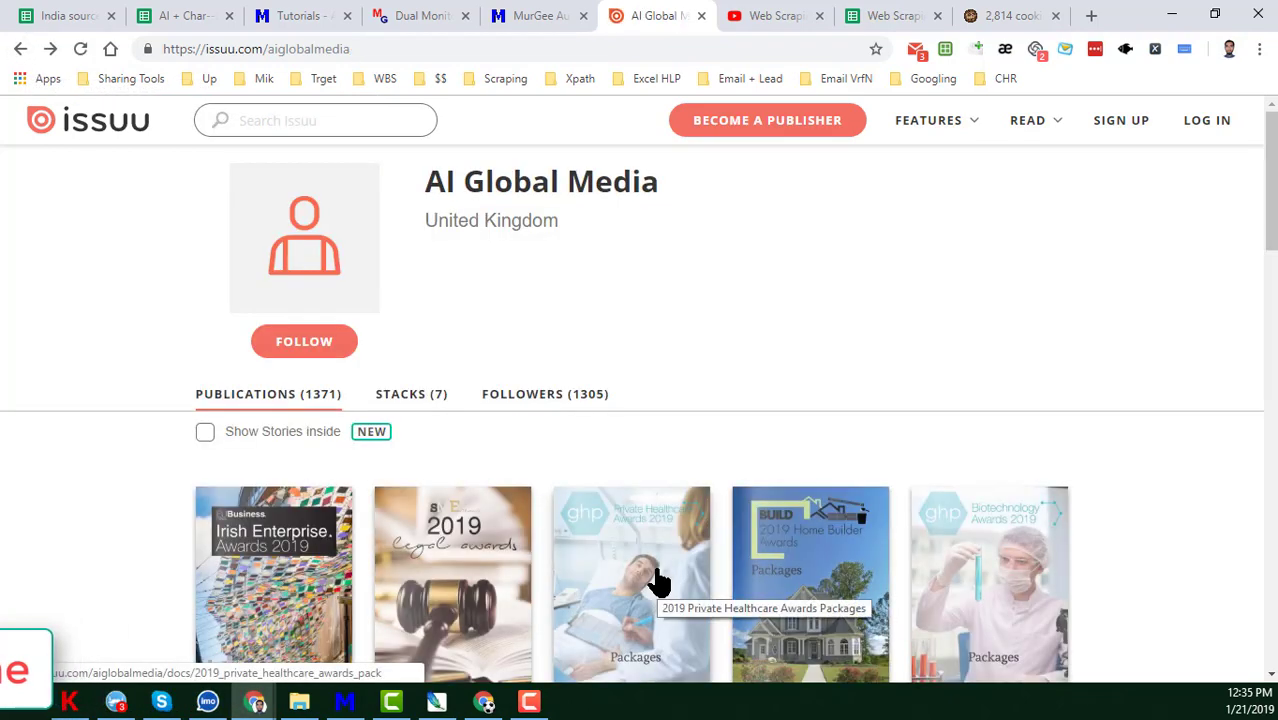
Run the click script on the Load More button at the end of the AI Global Media publications list to load further publications.
scroll(653, 579, down, 10)
click(637, 612)
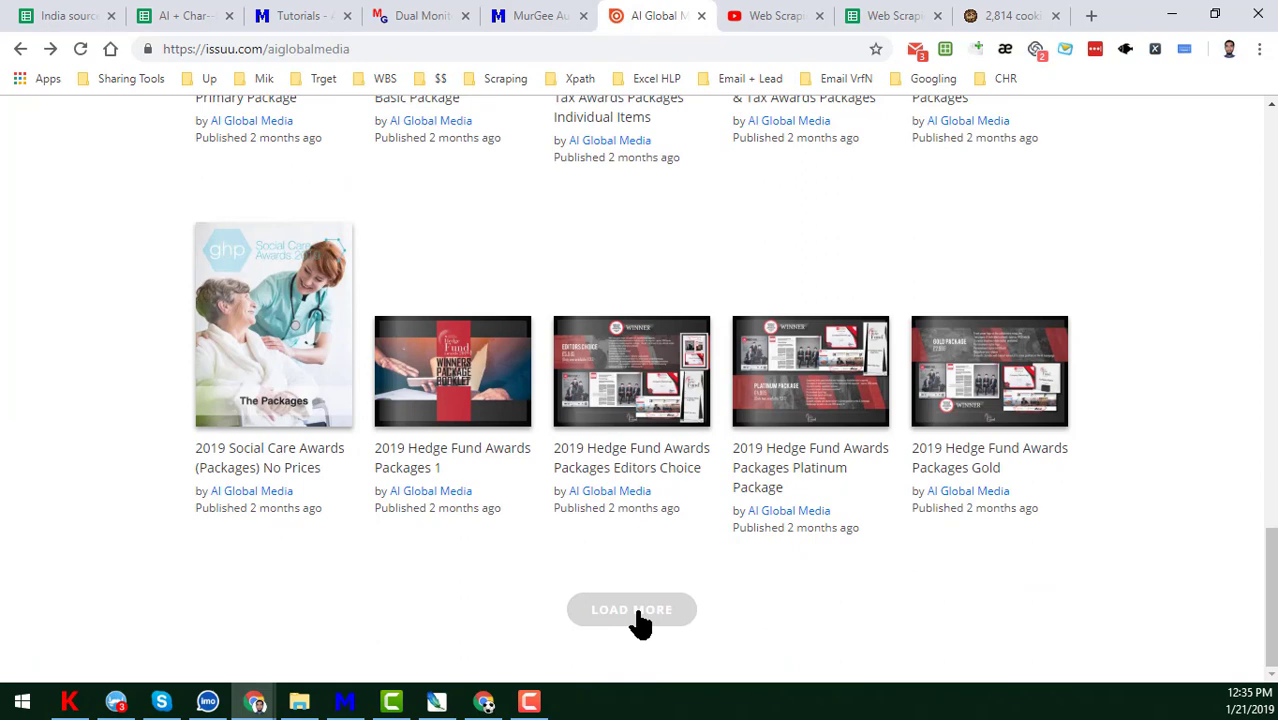
click(634, 624)
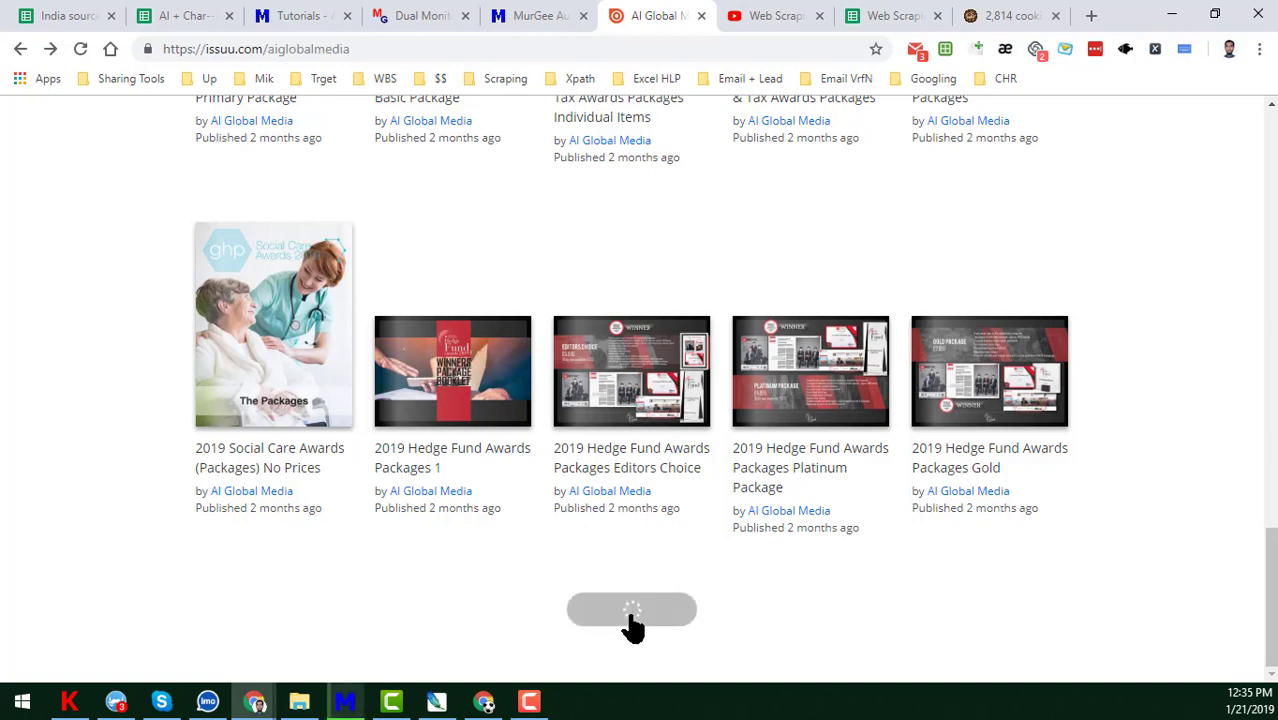
click(632, 626)
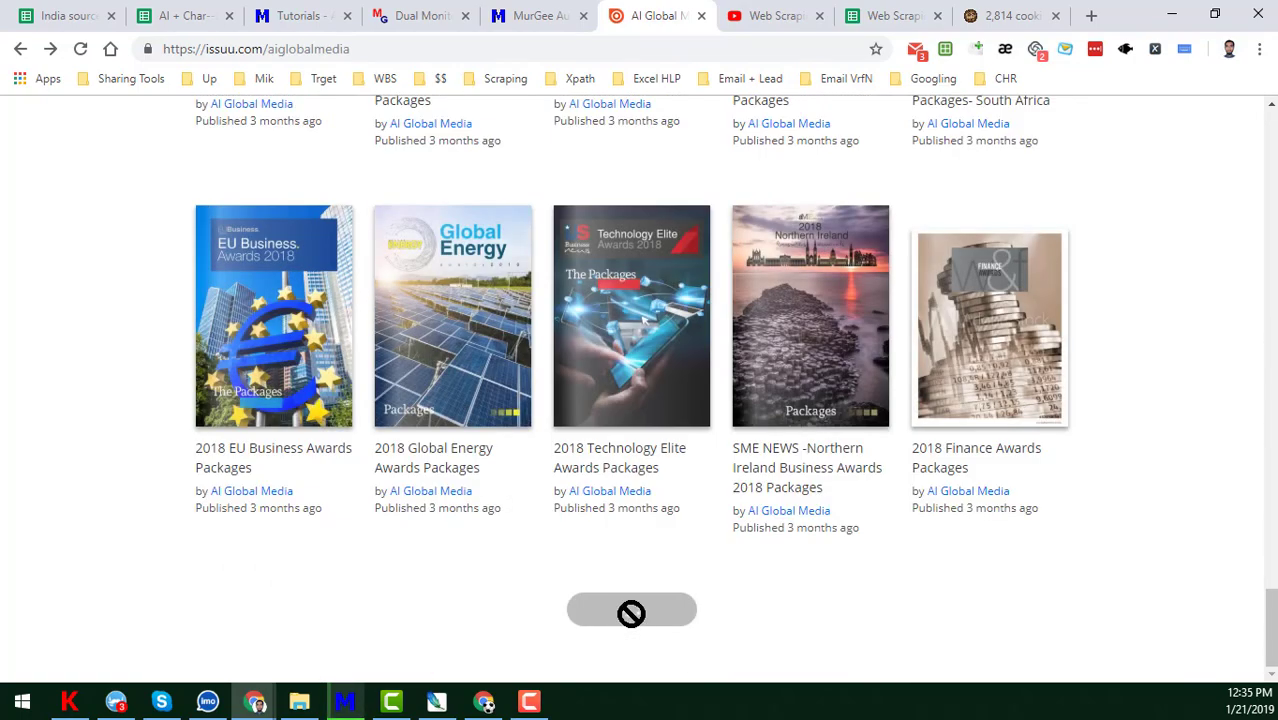
click(632, 626)
click(632, 624)
click(632, 624)
click(632, 612)
click(632, 612)
click(631, 626)
scroll(632, 627, down, 15)
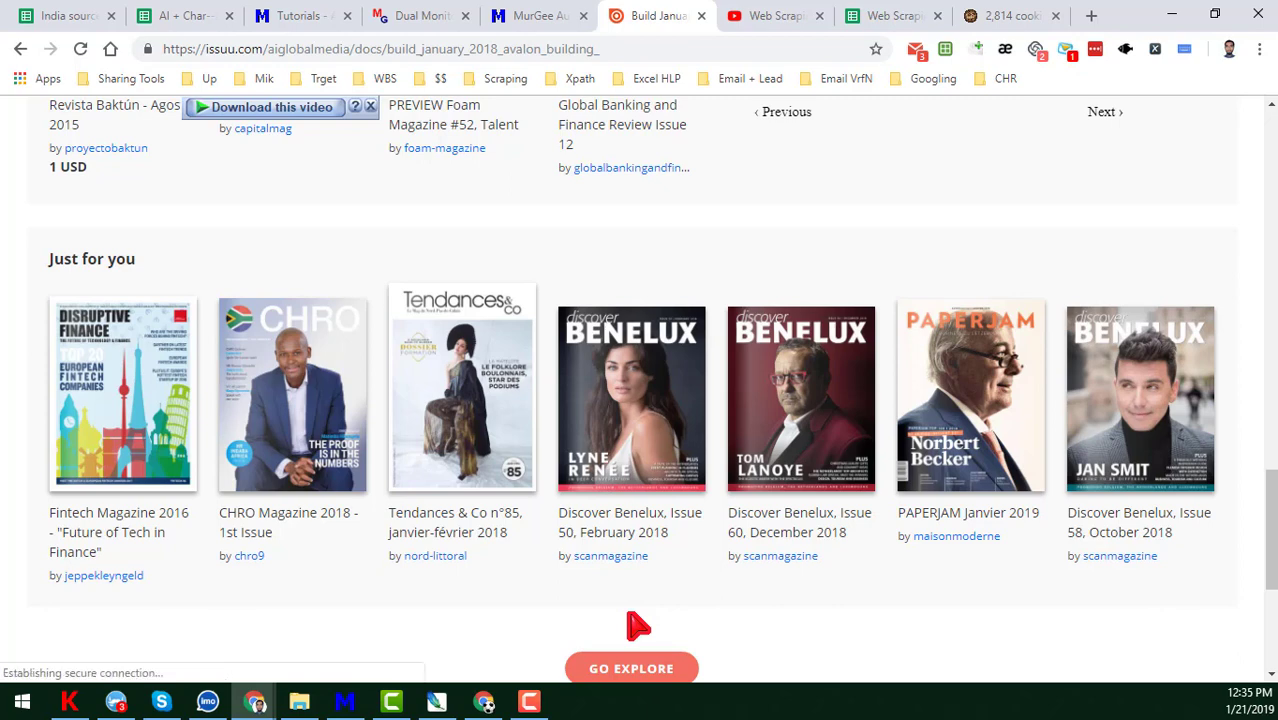
Look through the Auto Mouse Click tutorial videos on tutorials.murgee.net, and return to the AI Global Media profile on issuu.
click(308, 17)
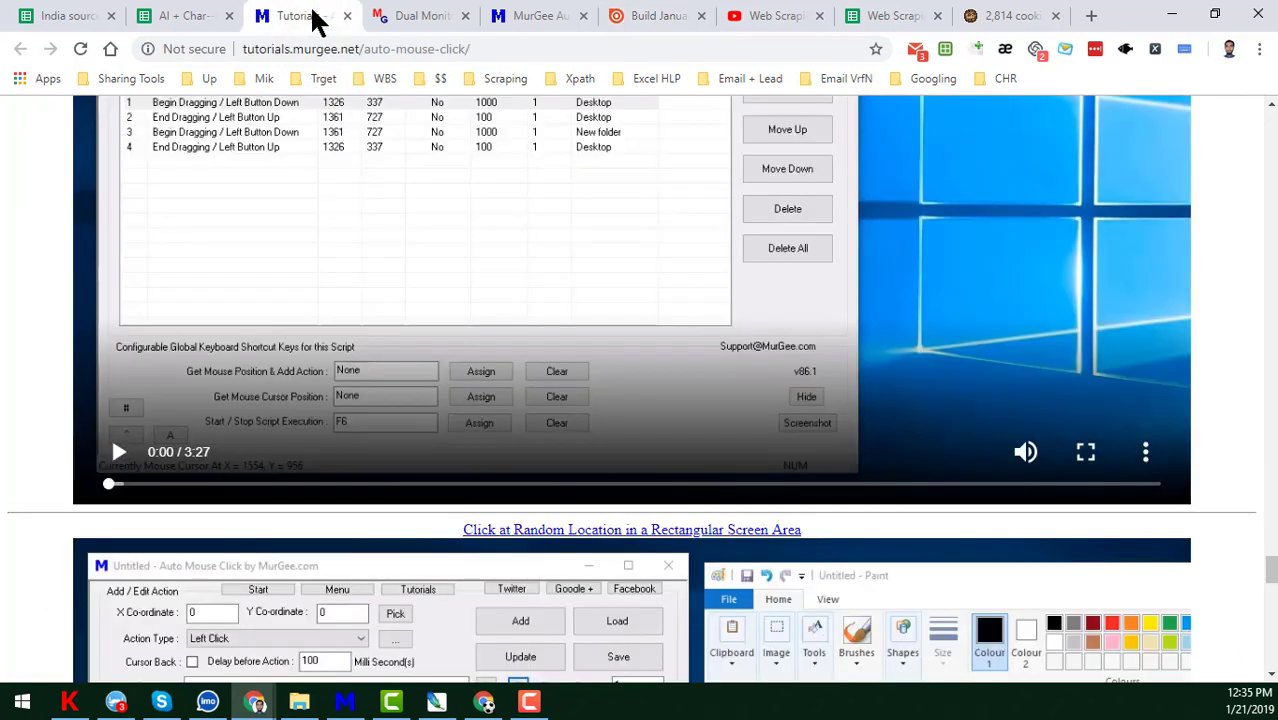
scroll(448, 505, down, 8)
scroll(446, 500, up, 3)
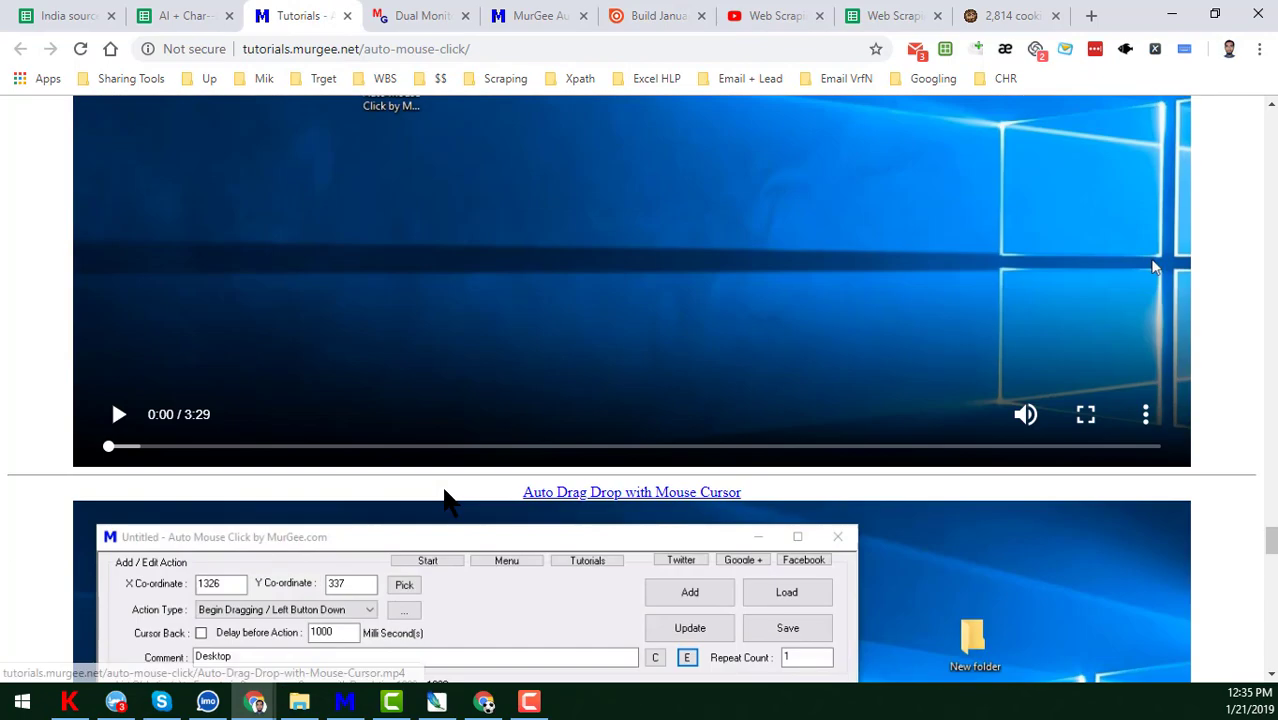
scroll(447, 503, up, 3)
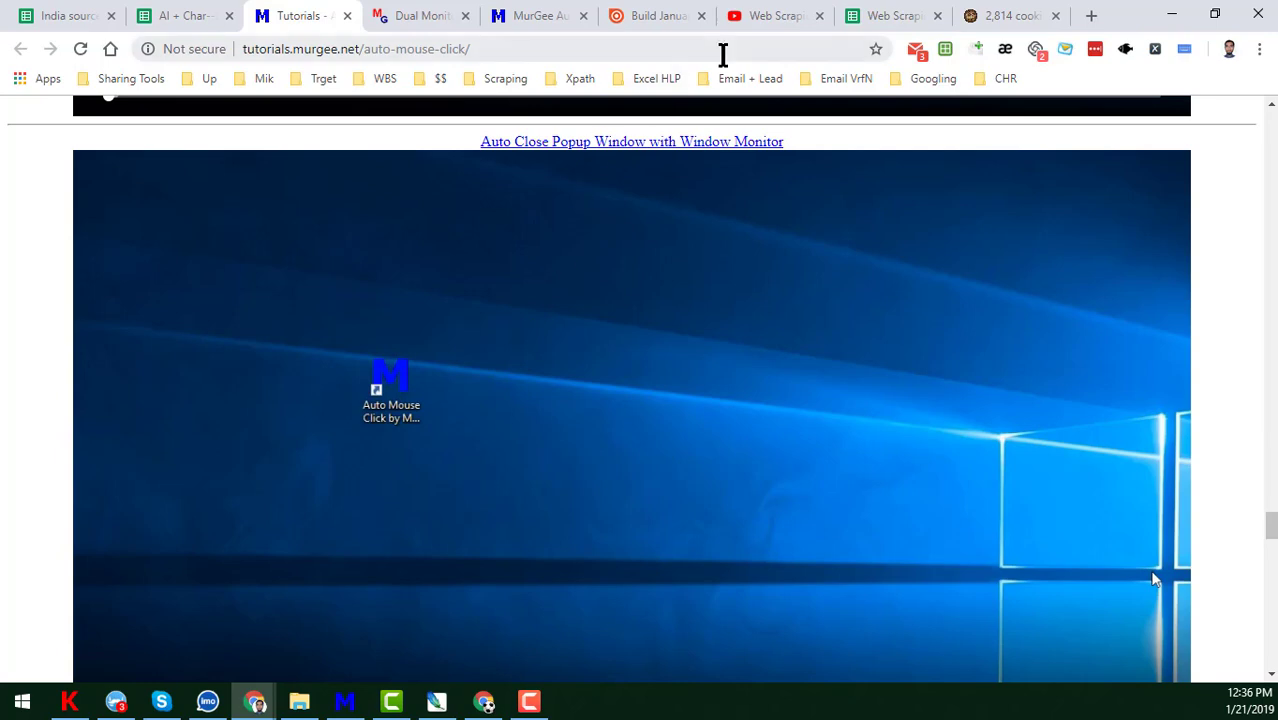
click(672, 24)
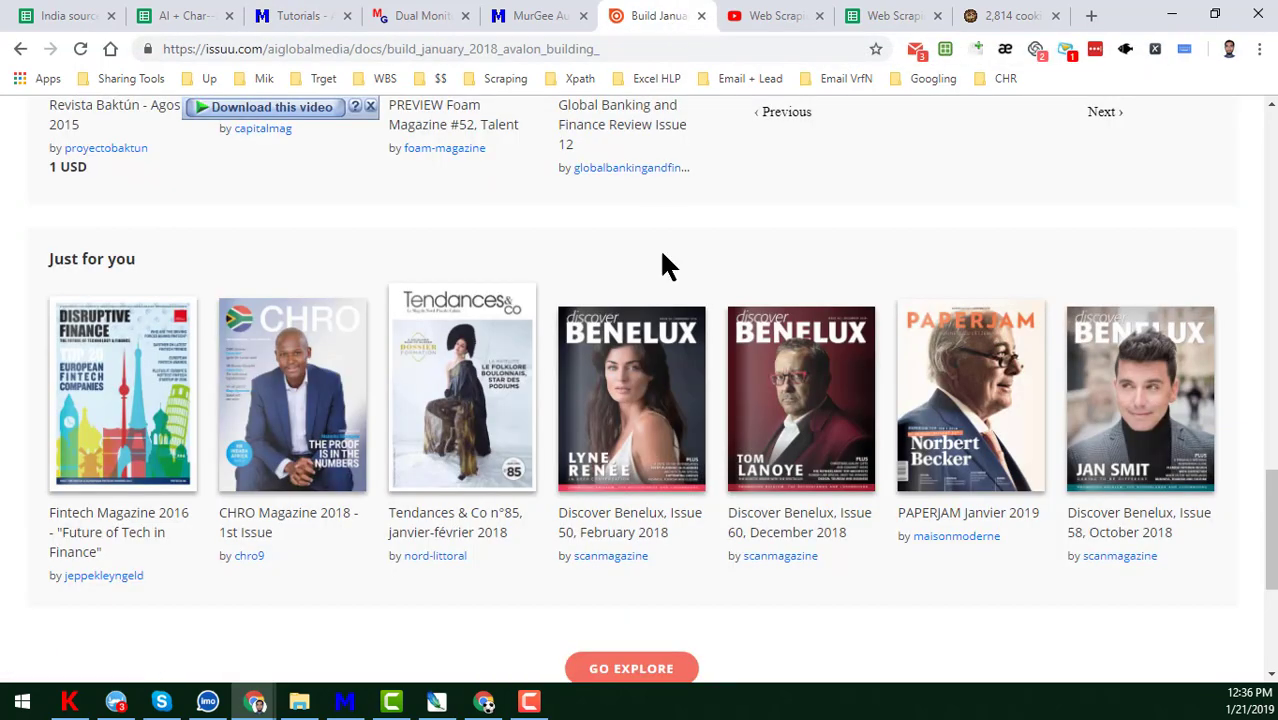
click(21, 50)
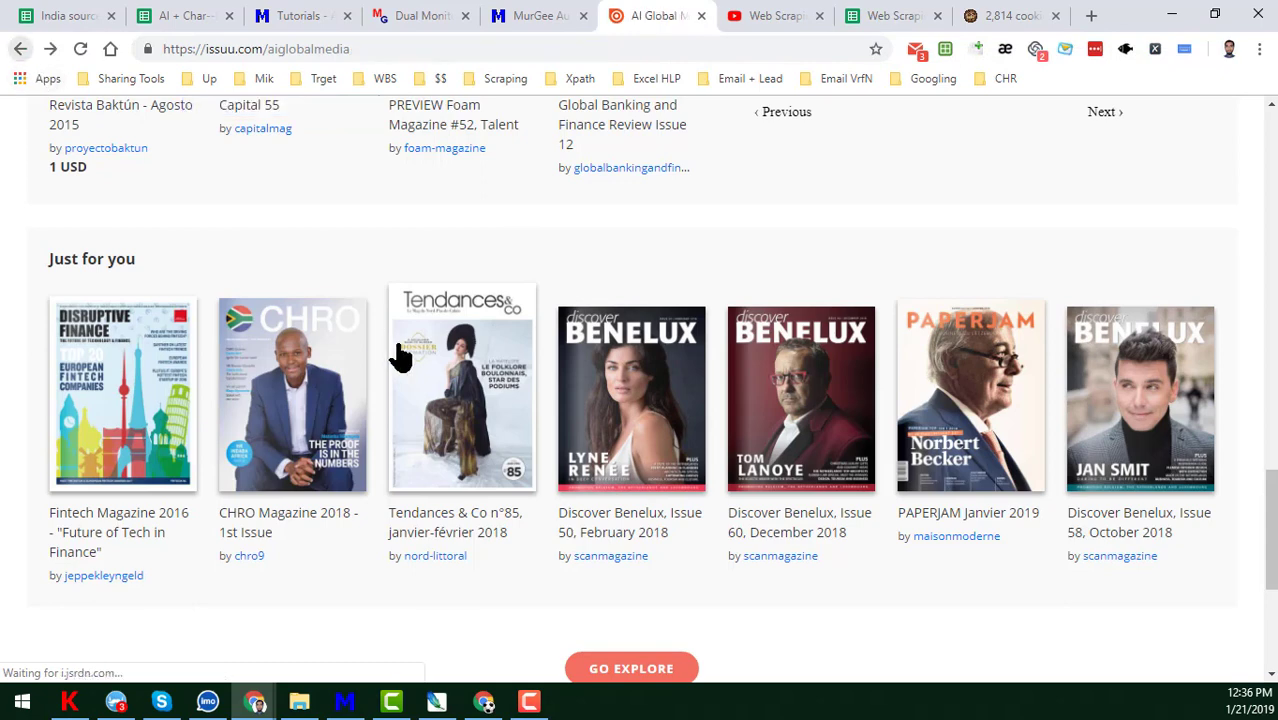